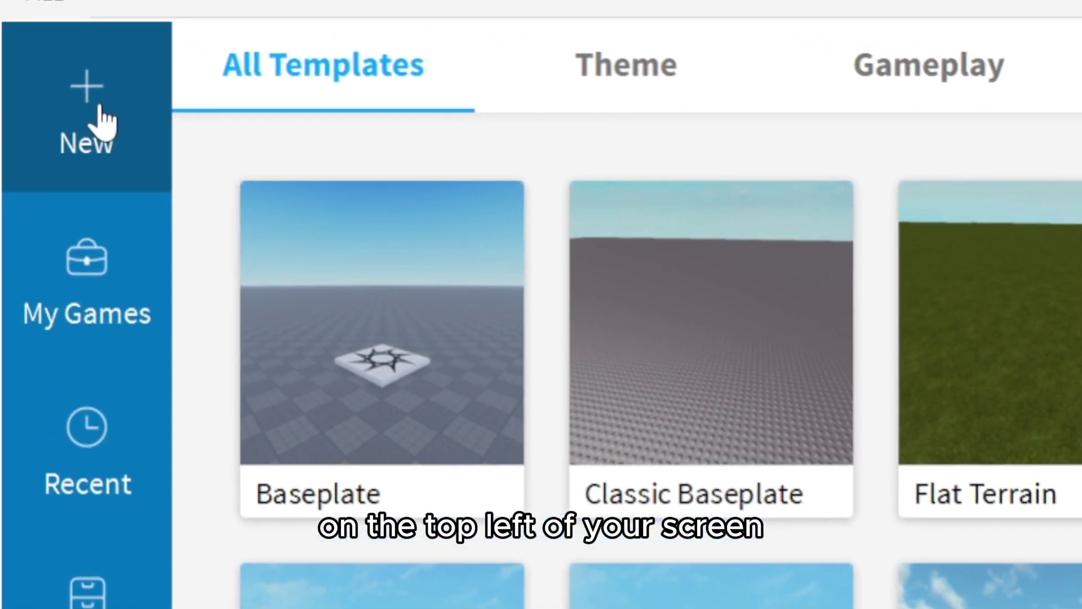
Step: Create a new Baseplate place and insert an R6 character for the chosen account with the Character Inserter
{"action": "left_click", "coordinate": [362, 285]}
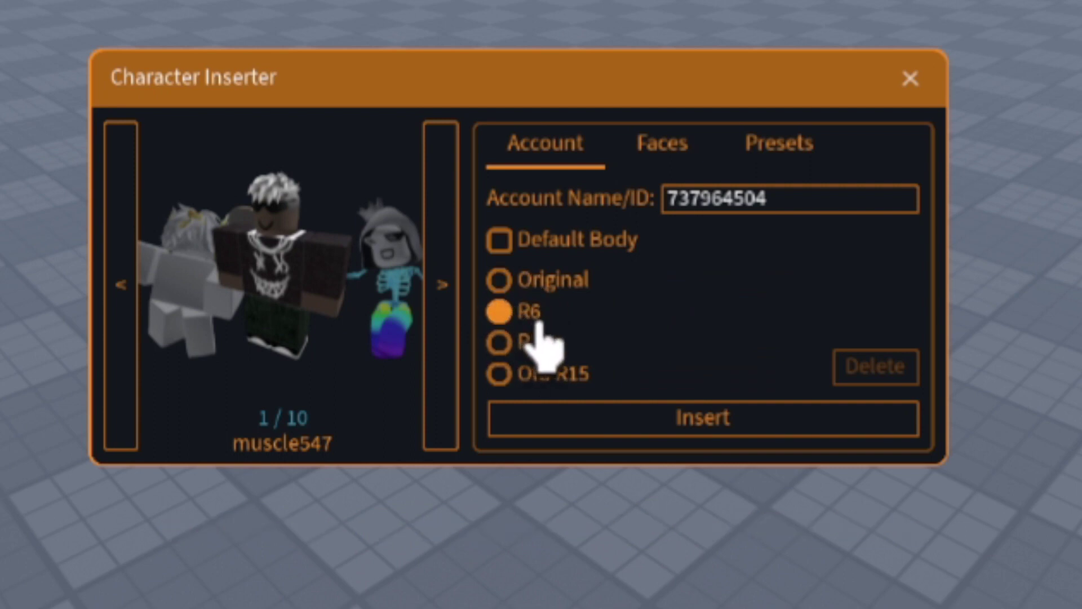
{"action": "left_click", "coordinate": [594, 428]}
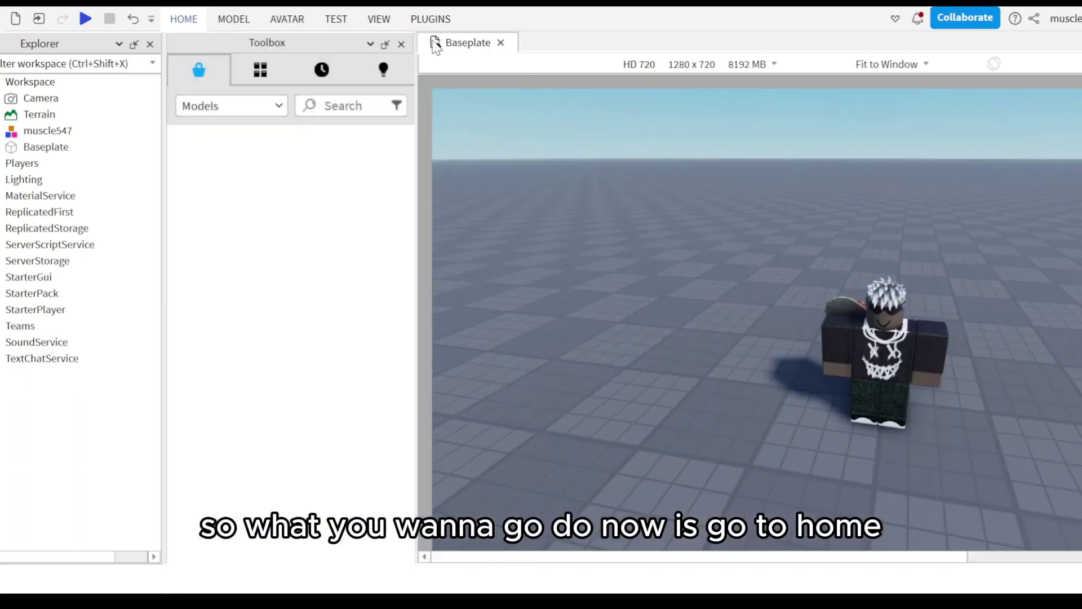
Step: Search the model library for "ar15" and browse the results for a WB gun
{"action": "left_click", "coordinate": [330, 105]}
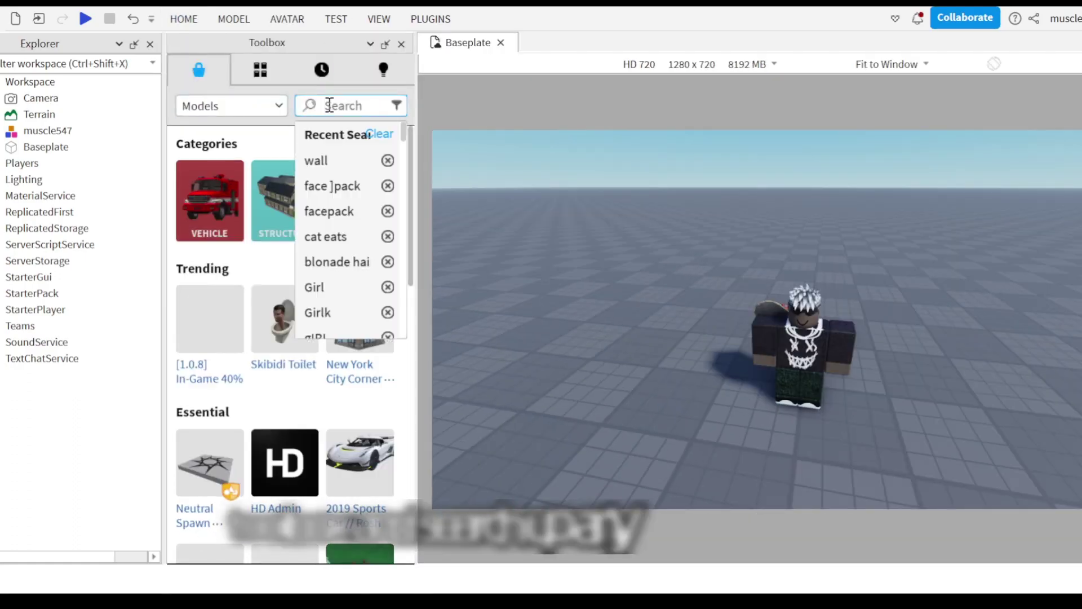
{"action": "type", "text": "ar15"}
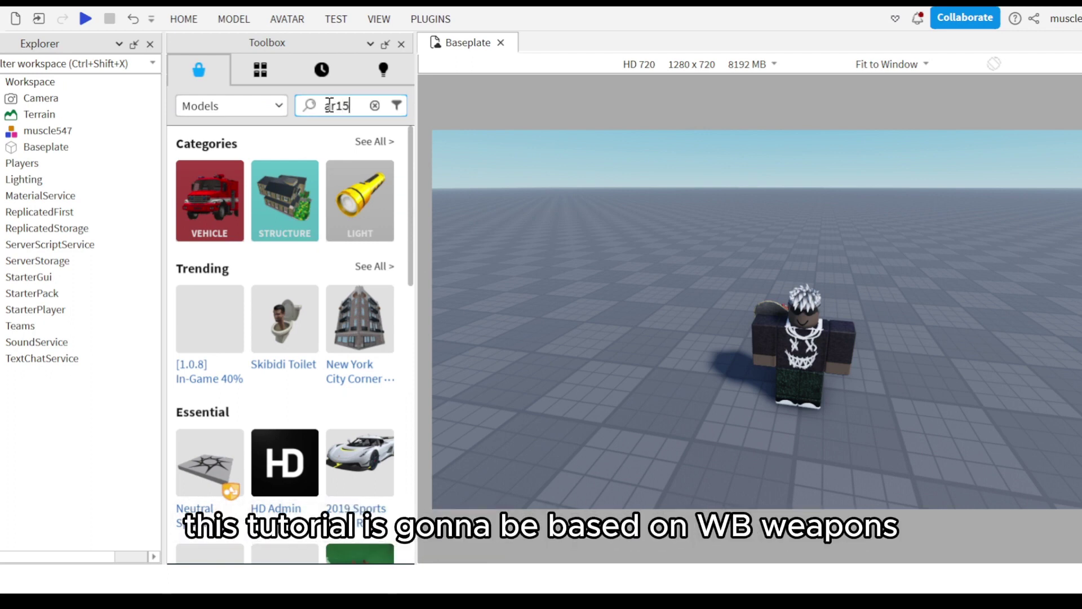
{"action": "key", "text": "Return"}
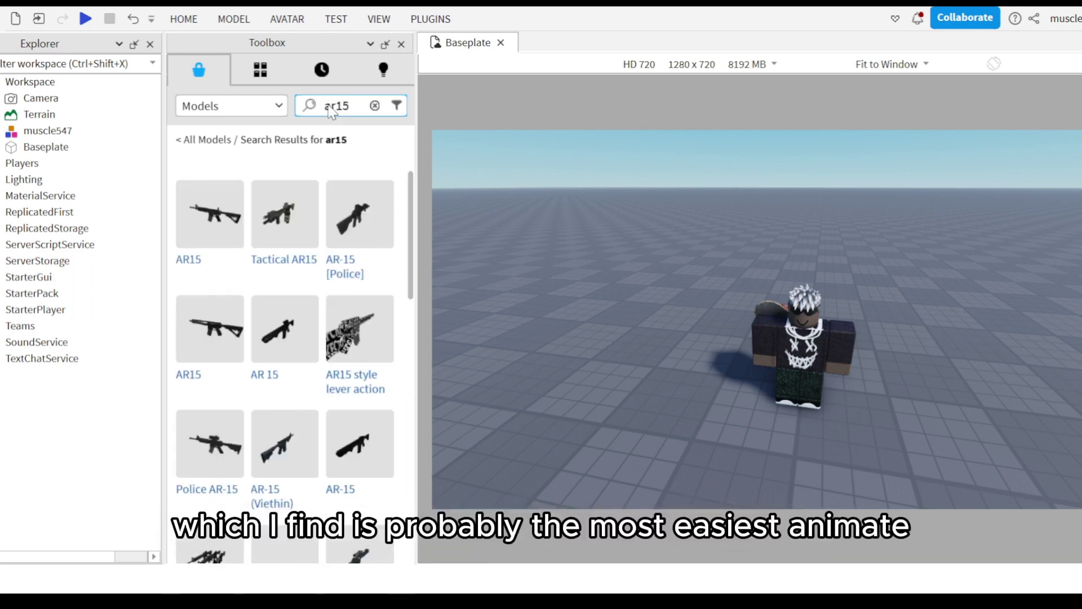
{"action": "scroll", "coordinate": [348, 203], "scroll_direction": "down", "scroll_amount": 3}
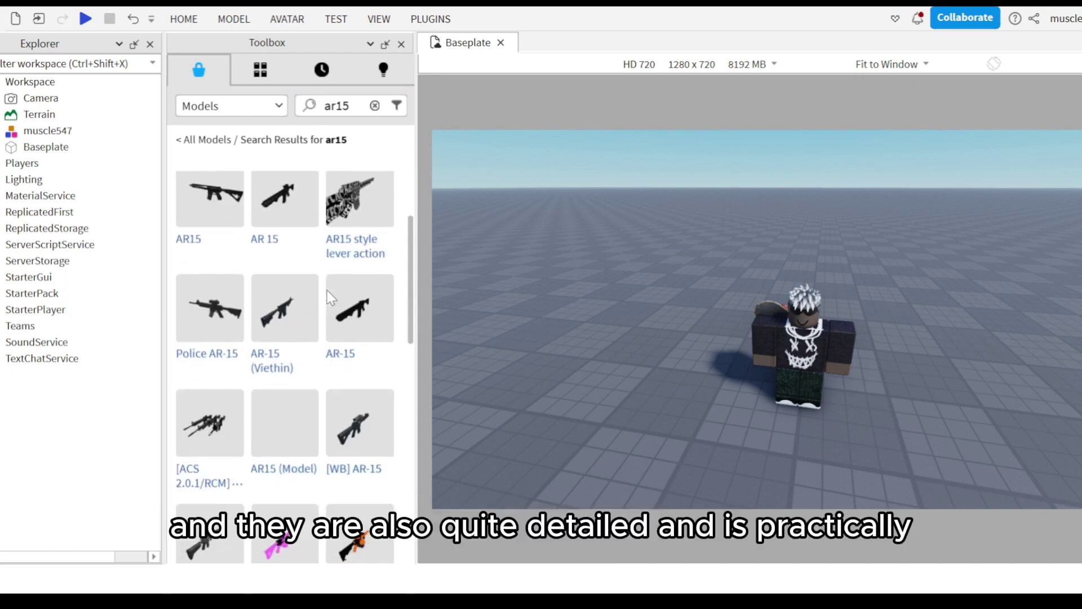
{"action": "scroll", "coordinate": [330, 297], "scroll_direction": "down", "scroll_amount": 7}
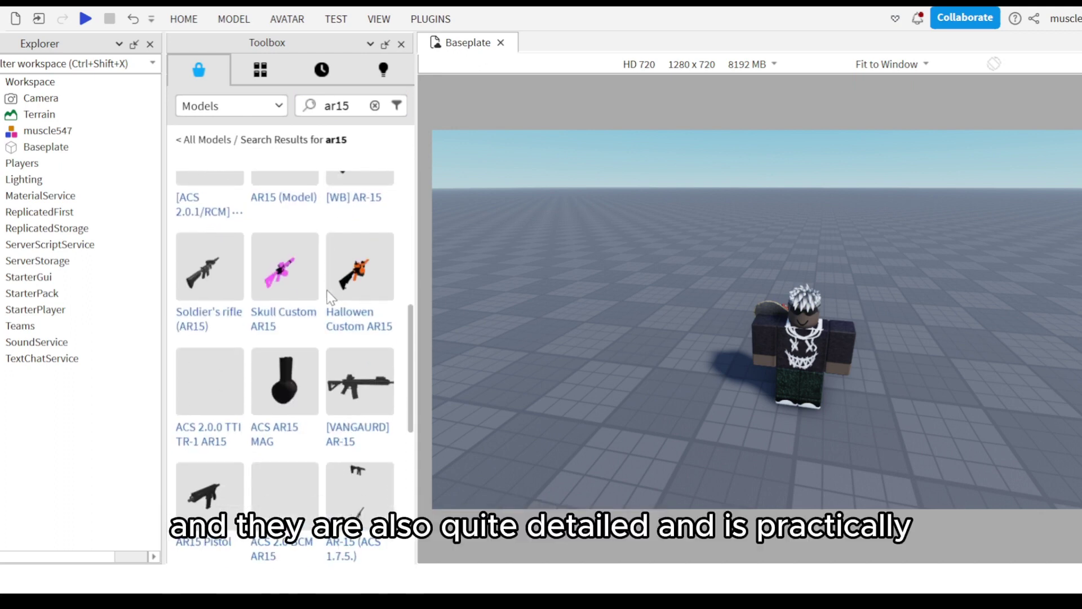
{"action": "scroll", "coordinate": [285, 417], "scroll_direction": "down", "scroll_amount": 3}
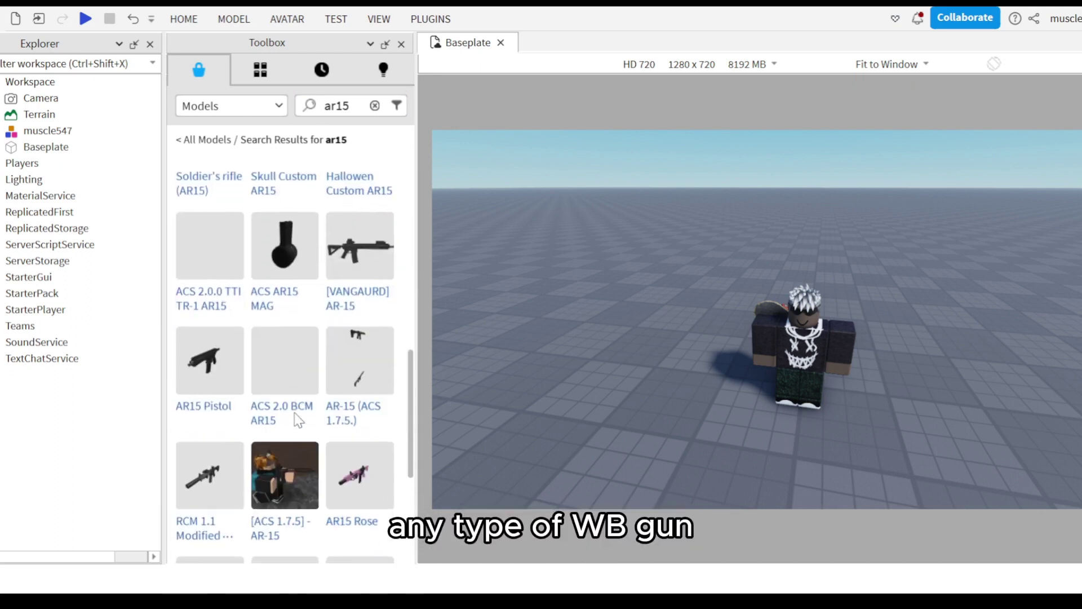
{"action": "scroll", "coordinate": [288, 434], "scroll_direction": "down", "scroll_amount": 3}
{"action": "scroll", "coordinate": [327, 282], "scroll_direction": "up", "scroll_amount": 15}
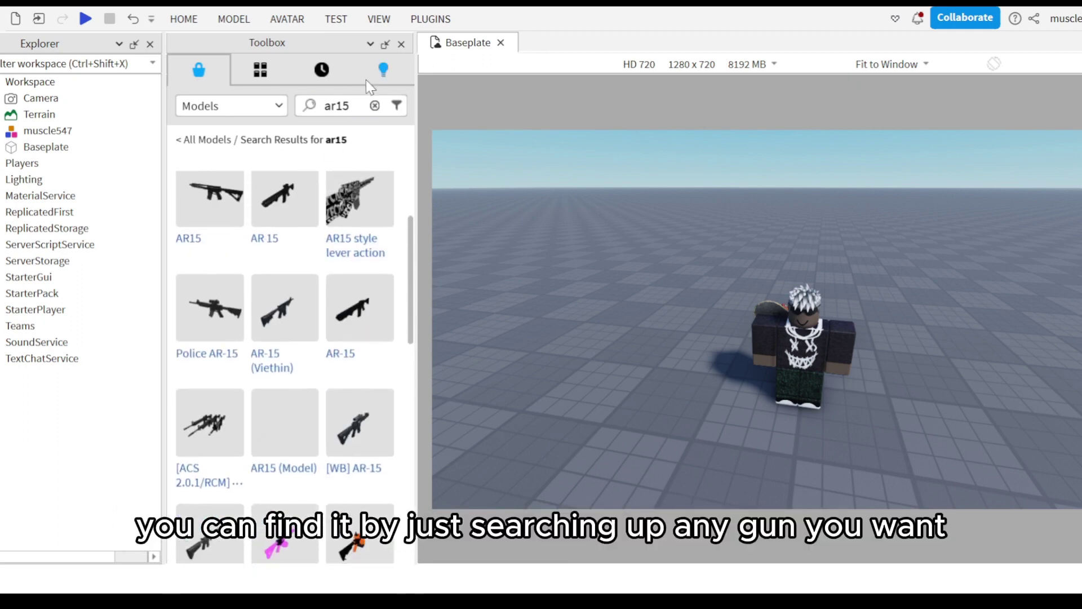
Step: Search the model library for "ak47", insert the [WB] AK47 into the workspace, and close the library
{"action": "left_click", "coordinate": [375, 105]}
{"action": "type", "text": "ak"}
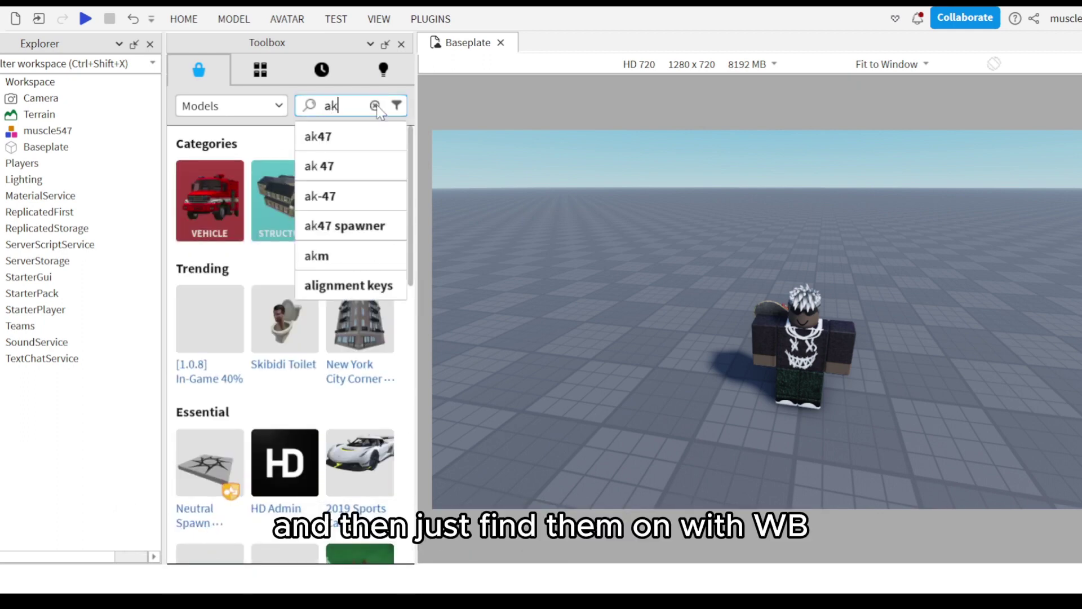
{"action": "type", "text": "47"}
{"action": "key", "text": "Return"}
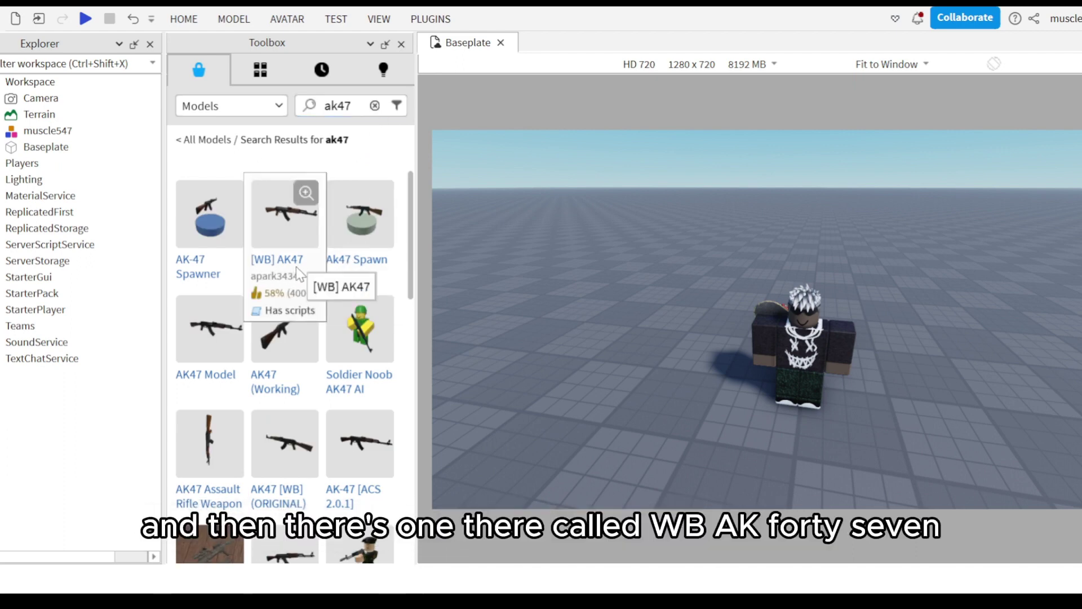
{"action": "left_click", "coordinate": [293, 225]}
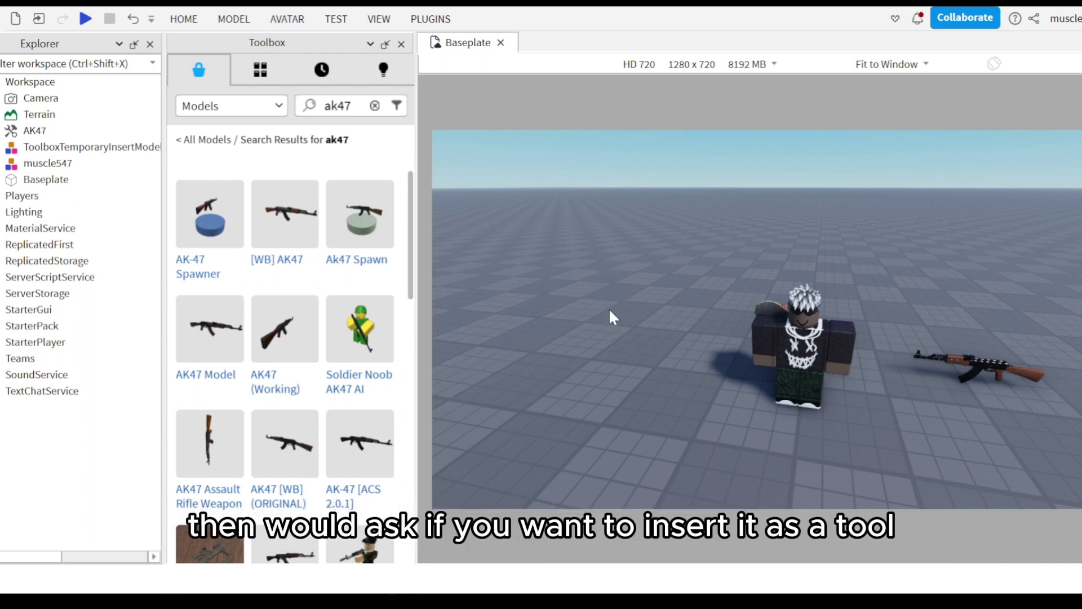
{"action": "left_click", "coordinate": [402, 44]}
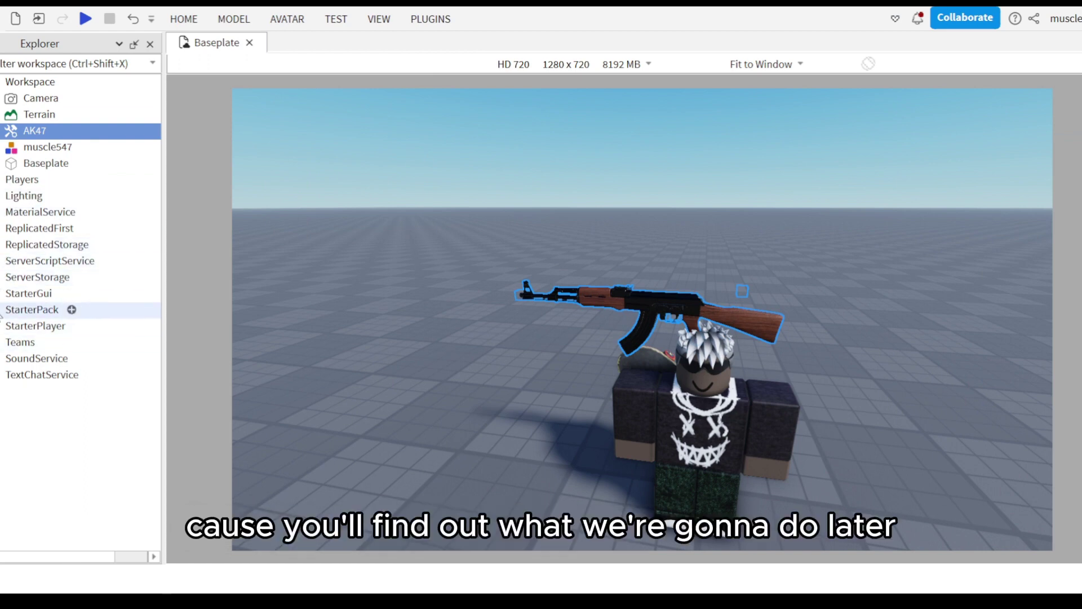
Step: Add an empty Model to Workspace and place the AK47 tool inside it
{"action": "left_click_drag", "start_coordinate": [17, 132], "coordinate": [66, 89]}
{"action": "right_click_drag", "start_coordinate": [508, 291], "coordinate": [481, 275]}
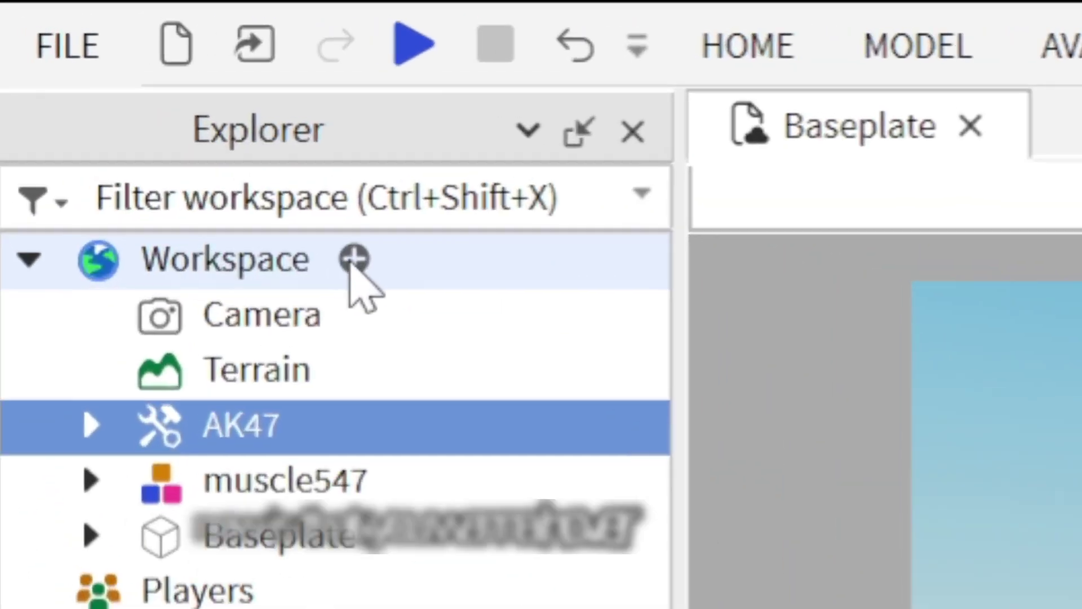
{"action": "left_click", "coordinate": [74, 83]}
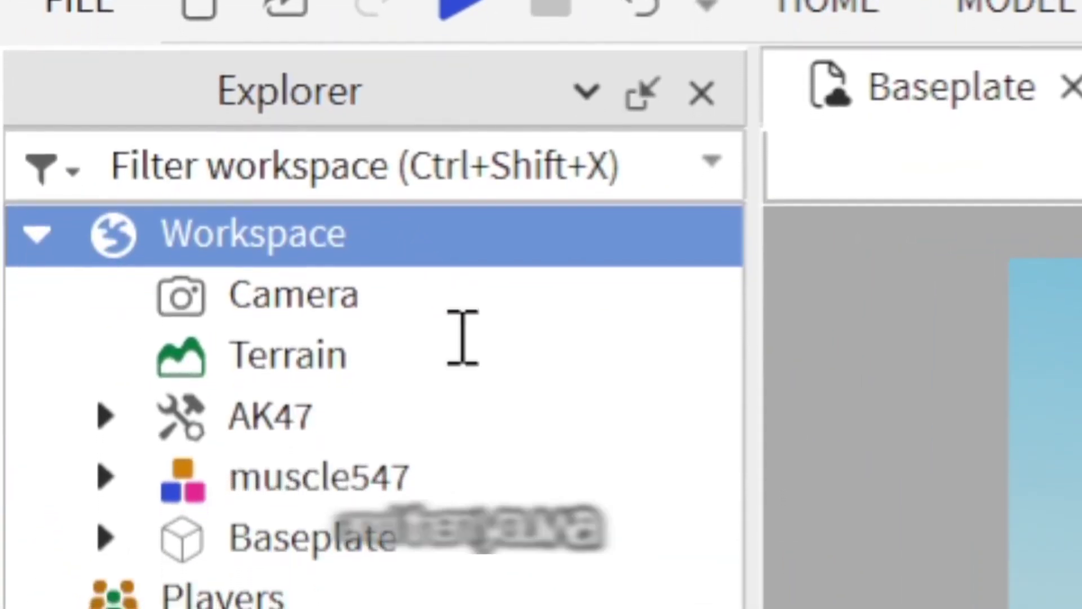
{"action": "left_click", "coordinate": [500, 423]}
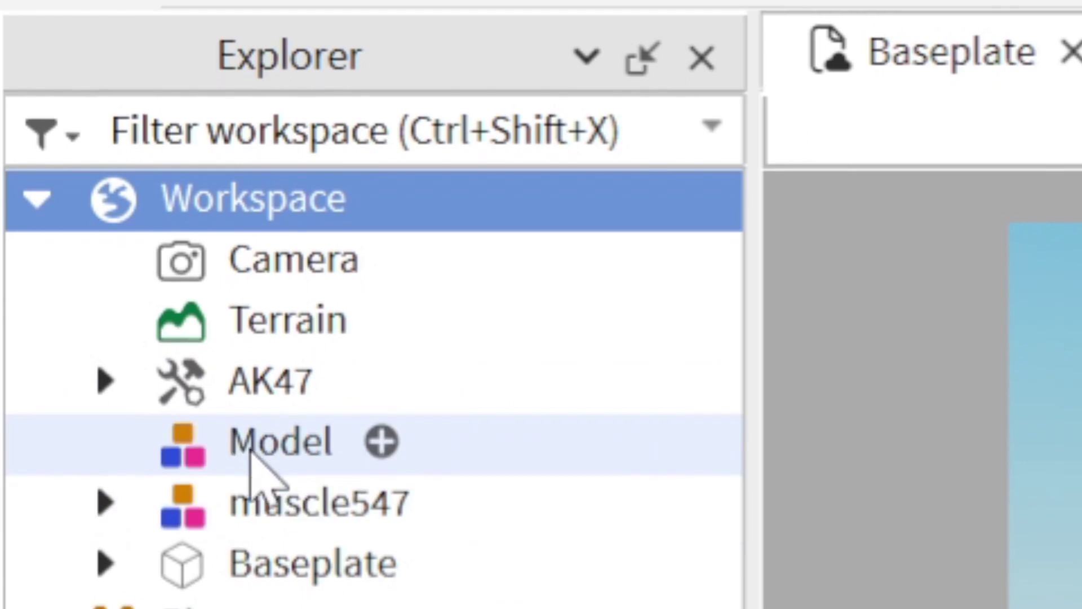
{"action": "left_click_drag", "start_coordinate": [228, 354], "coordinate": [324, 417]}
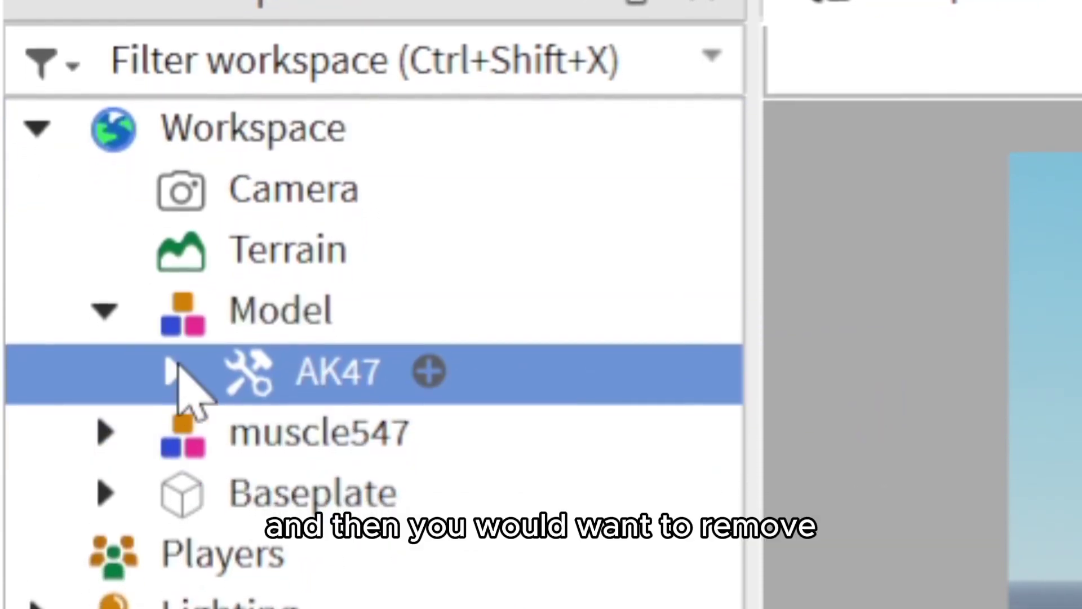
Step: Move everything contained in the AK47 tool, from Resource to Grip, directly into the parent Model
{"action": "left_click", "coordinate": [174, 381]}
{"action": "left_click", "coordinate": [305, 442]}
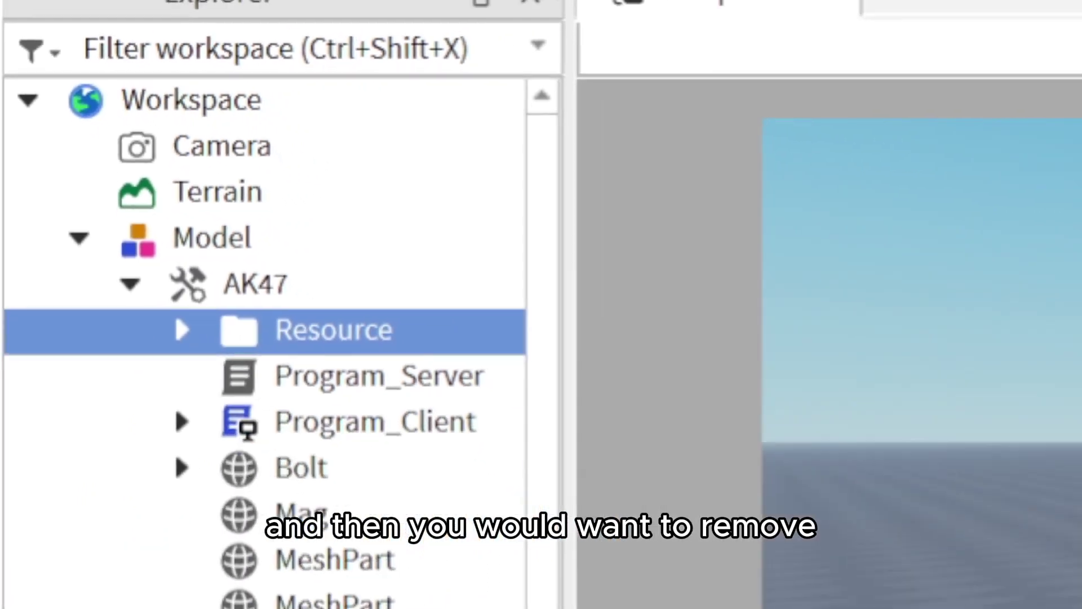
{"action": "left_click", "coordinate": [120, 511], "text": "shift"}
{"action": "left_click_drag", "start_coordinate": [90, 191], "coordinate": [88, 154]}
Step: Delete the emptied AK47 tool together with the Resource folder and the Program_Server and Program_Client scripts
{"action": "left_click", "coordinate": [92, 185]}
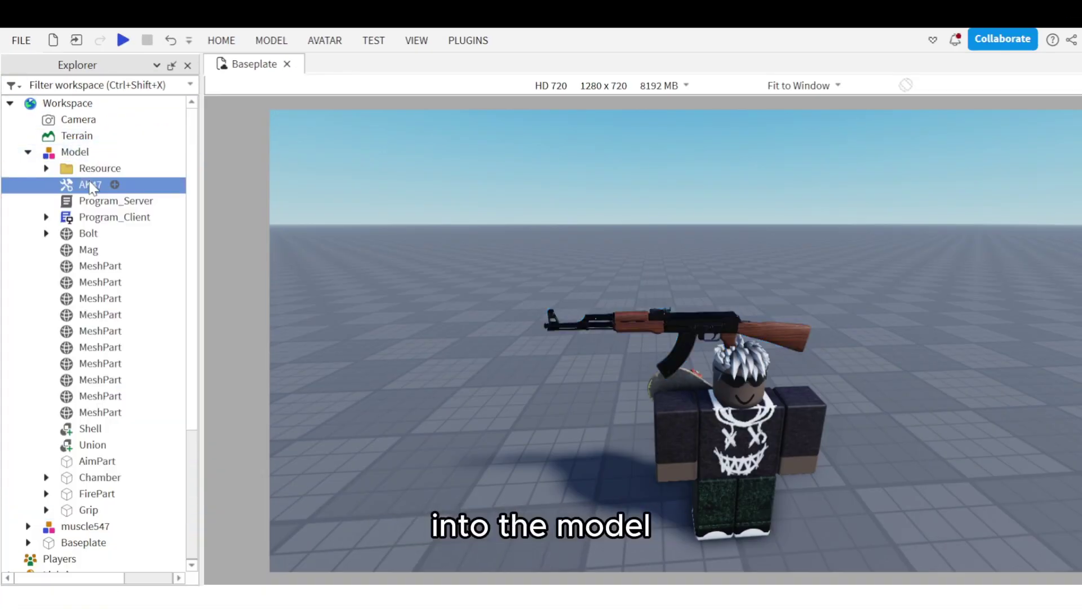
{"action": "key", "text": "Delete"}
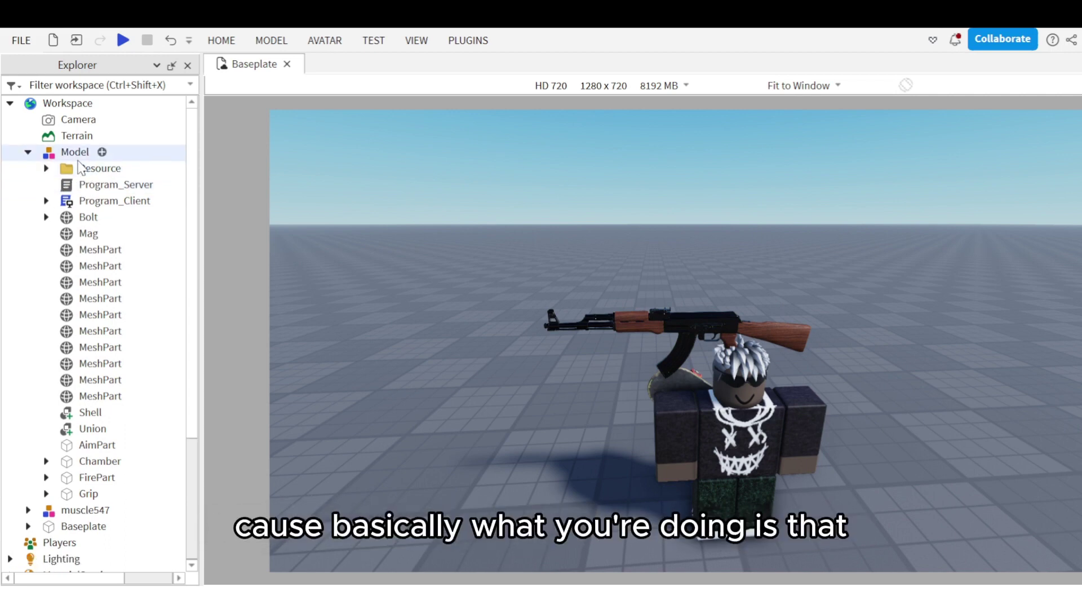
{"action": "left_click", "coordinate": [75, 167]}
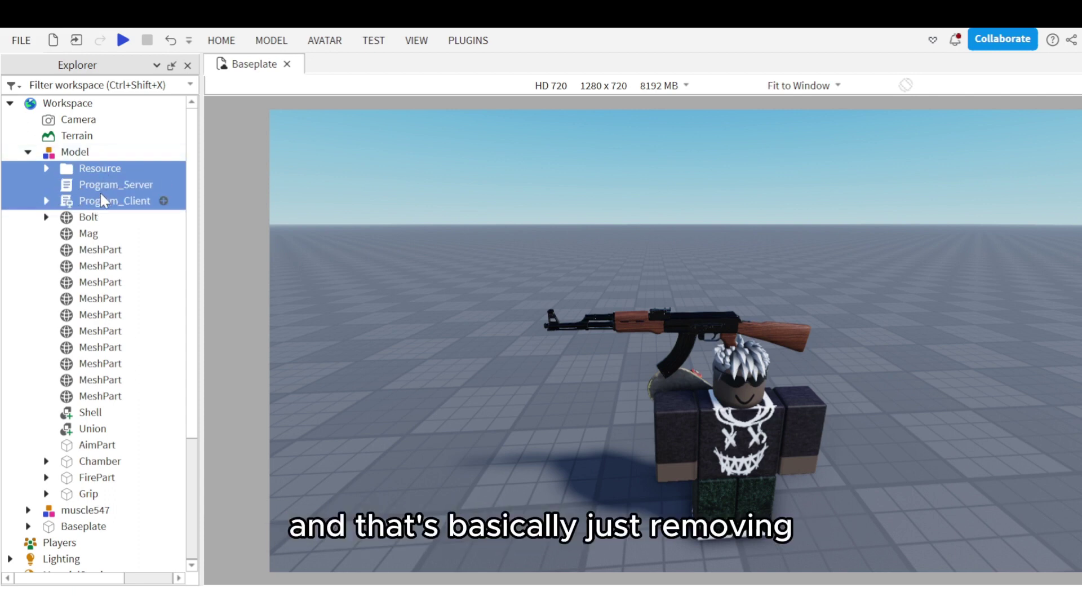
{"action": "key", "text": "Delete"}
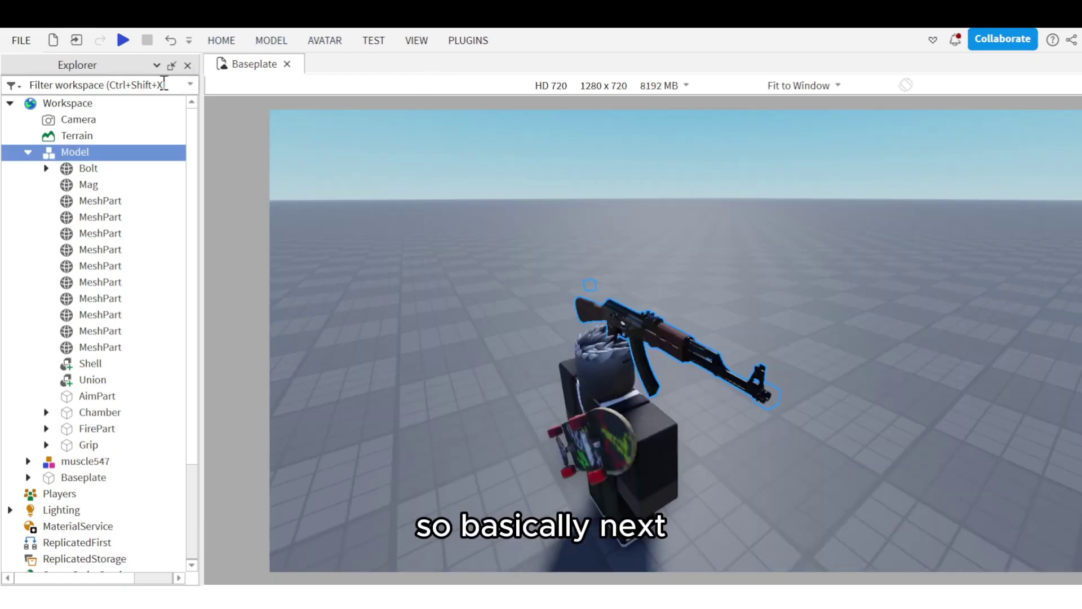
Step: Go through the gun's mesh parts to identify them, and rename the ribbed top cover of the receiver as Main
{"action": "key", "text": "d"}
{"action": "right_click_drag", "start_coordinate": [459, 353], "coordinate": [459, 361]}
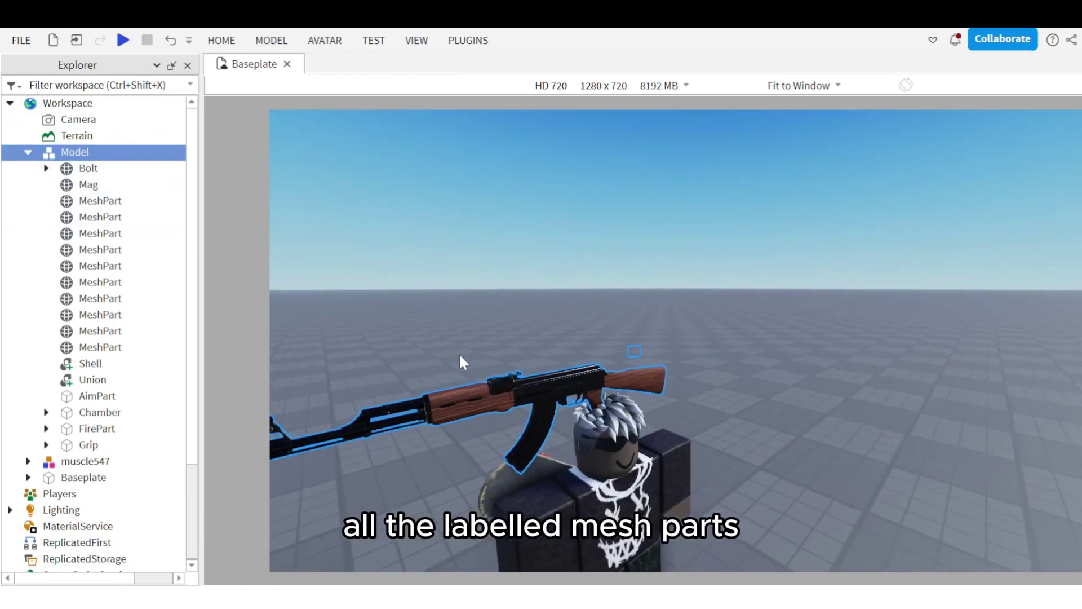
{"action": "left_click", "coordinate": [79, 201]}
{"action": "left_click", "coordinate": [79, 217]}
{"action": "left_click", "coordinate": [82, 232]}
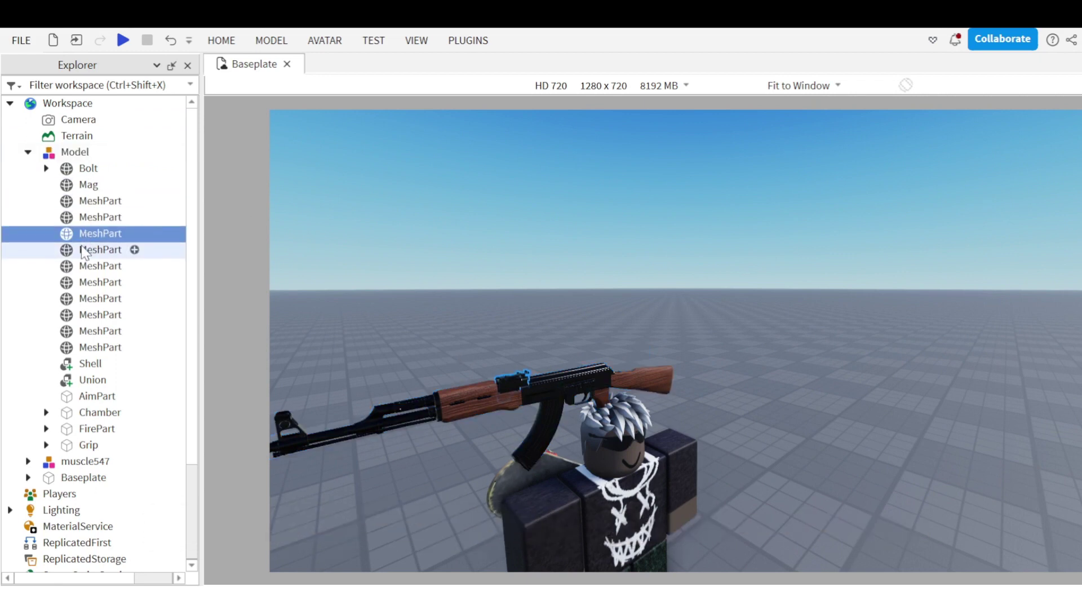
{"action": "left_click", "coordinate": [83, 249]}
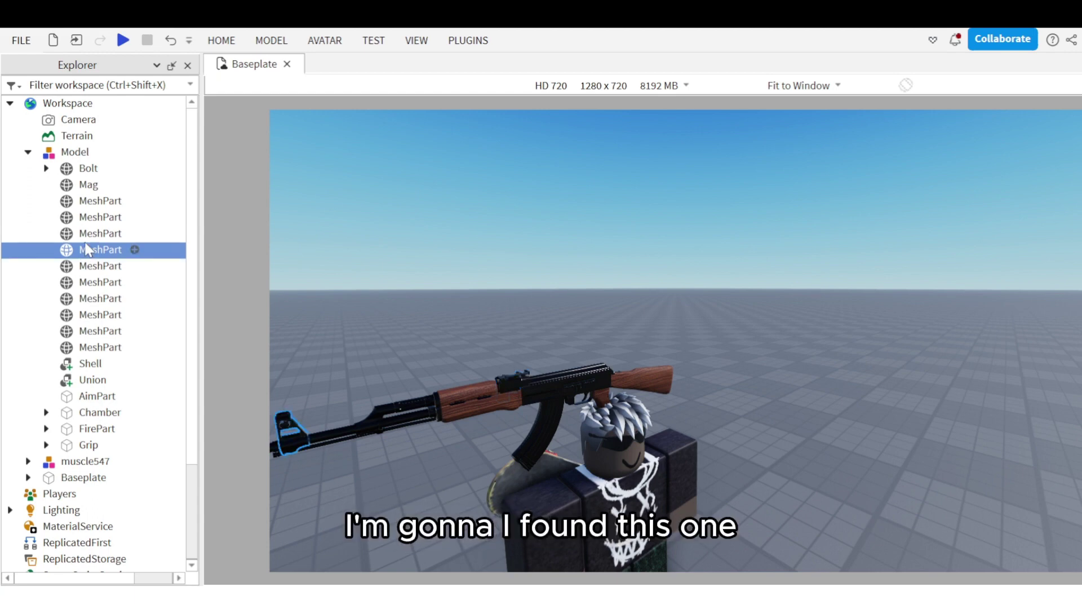
{"action": "left_click", "coordinate": [96, 269]}
{"action": "left_click", "coordinate": [73, 301]}
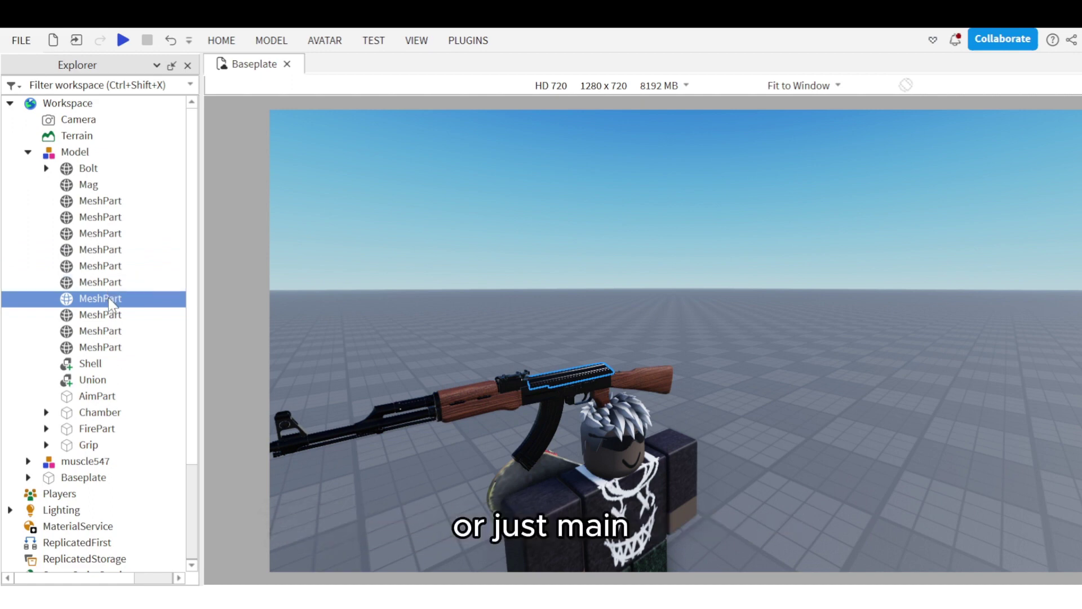
{"action": "key", "text": "F2"}
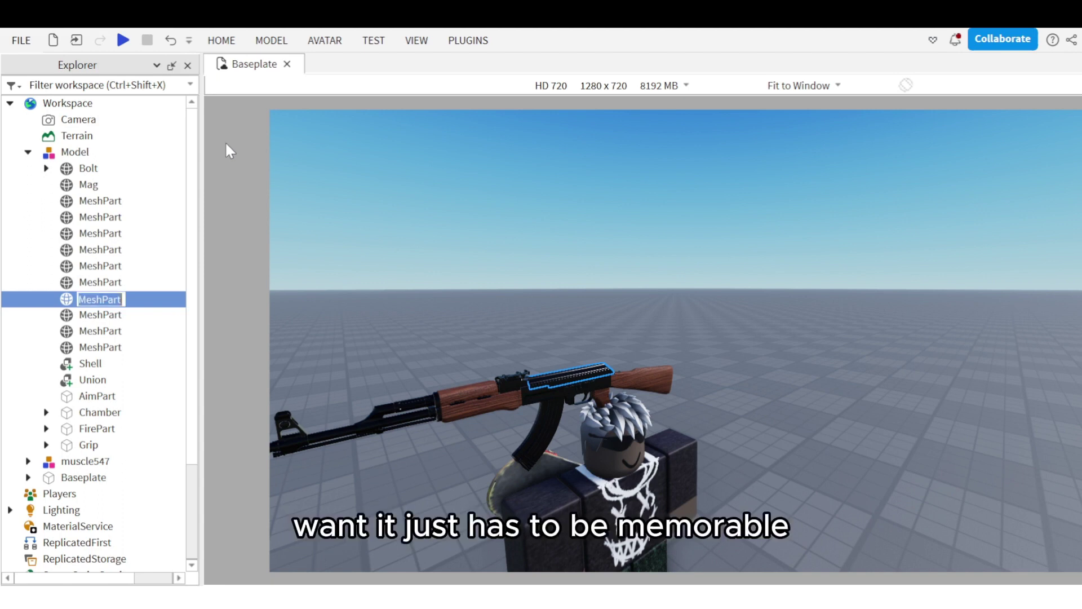
{"action": "key", "text": "BackSpace"}
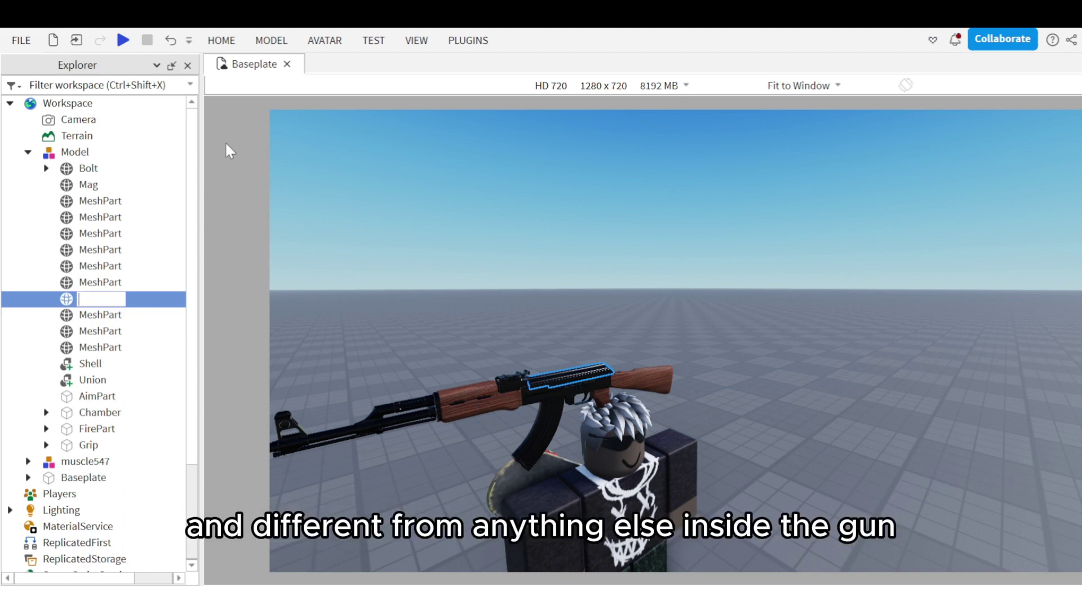
{"action": "type", "text": "Main"}
Step: Delete the AimPart, Chamber, Grip and Shell parts from the gun Model
{"action": "left_click", "coordinate": [96, 396]}
{"action": "left_click", "coordinate": [100, 412], "text": "ctrl"}
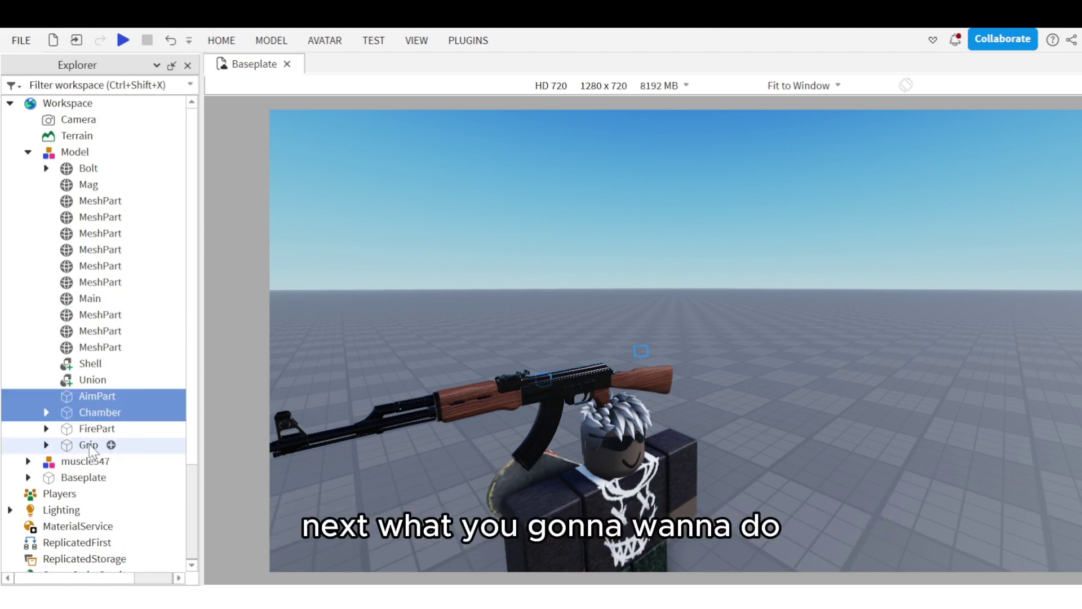
{"action": "left_click", "coordinate": [89, 445], "text": "ctrl"}
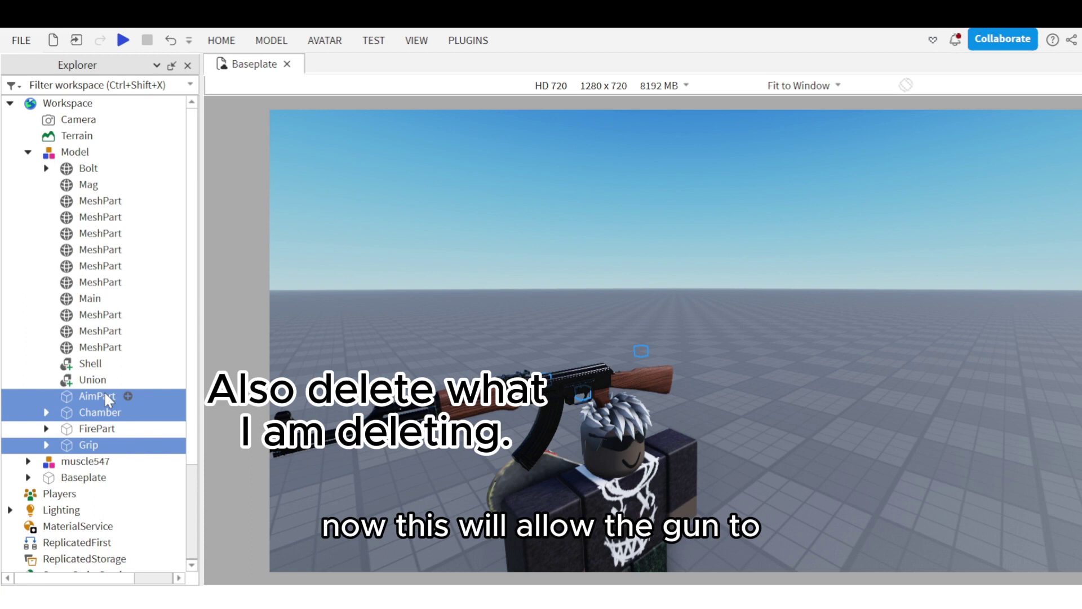
{"action": "key", "text": "Delete"}
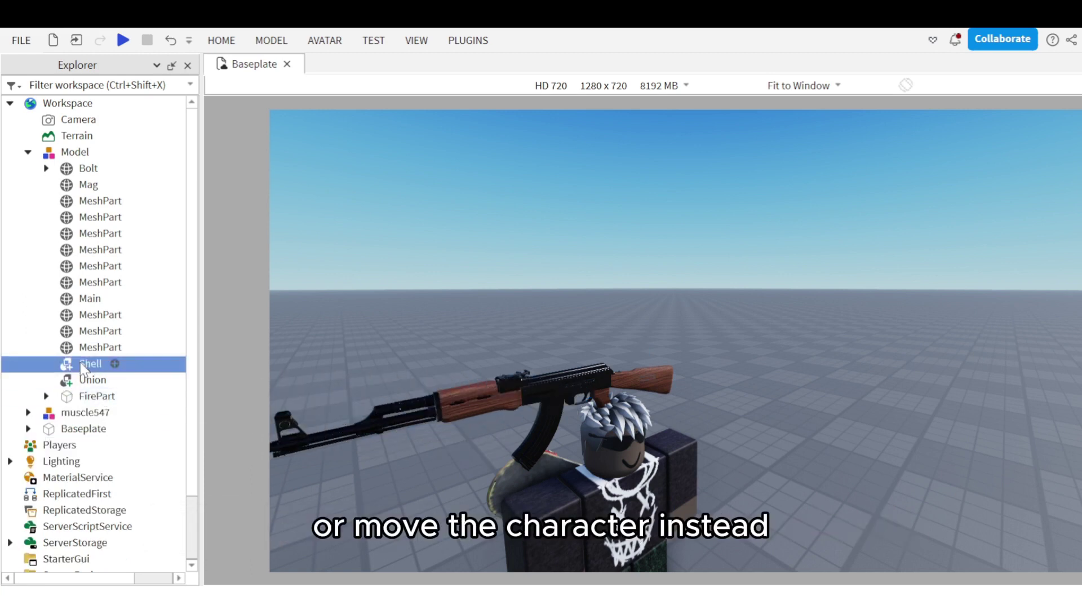
{"action": "key", "text": "Delete"}
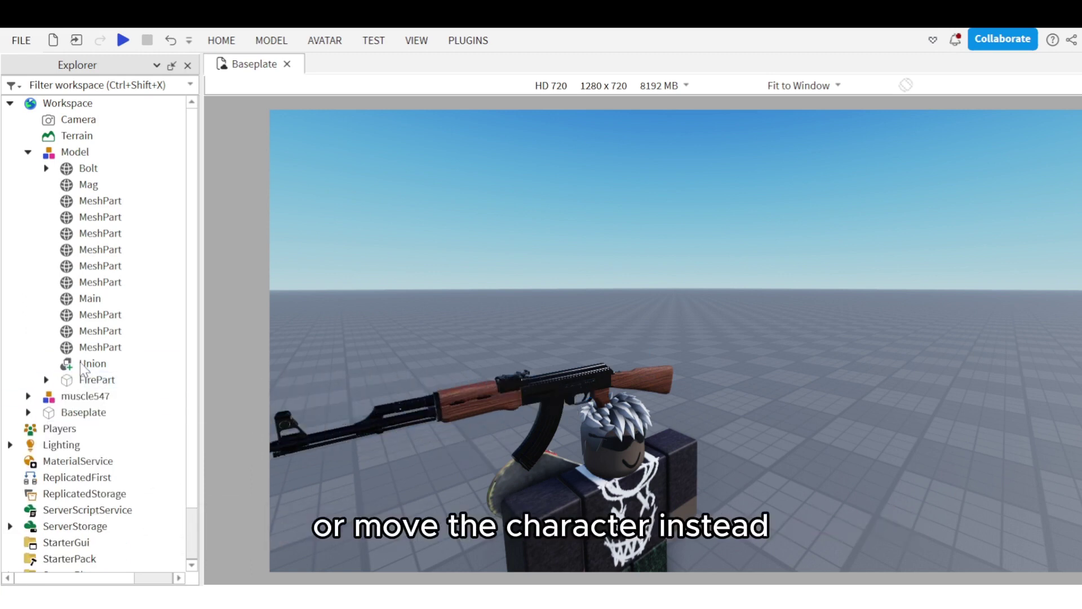
{"action": "left_click", "coordinate": [86, 299]}
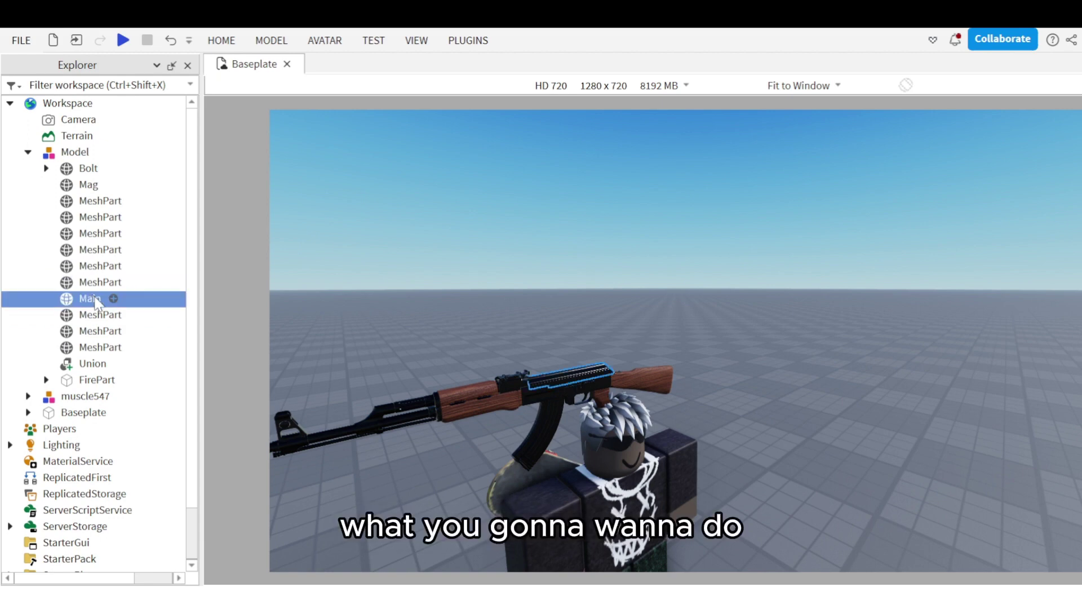
{"action": "left_click", "coordinate": [84, 201], "text": "shift"}
{"action": "left_click", "coordinate": [82, 347], "text": "ctrl"}
{"action": "left_click", "coordinate": [82, 334], "text": "ctrl"}
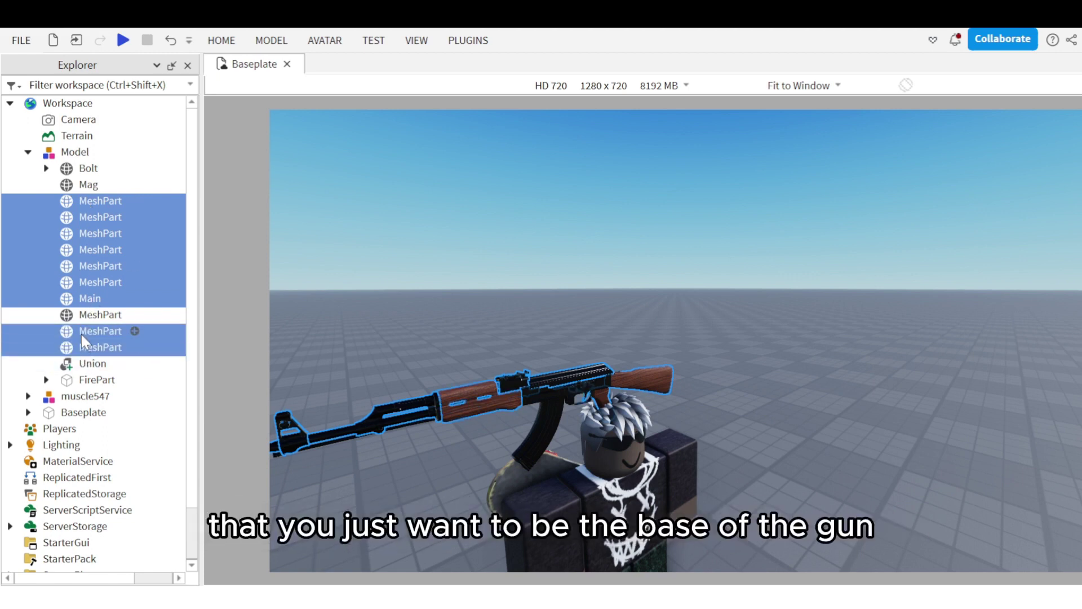
{"action": "left_click", "coordinate": [85, 363], "text": "ctrl"}
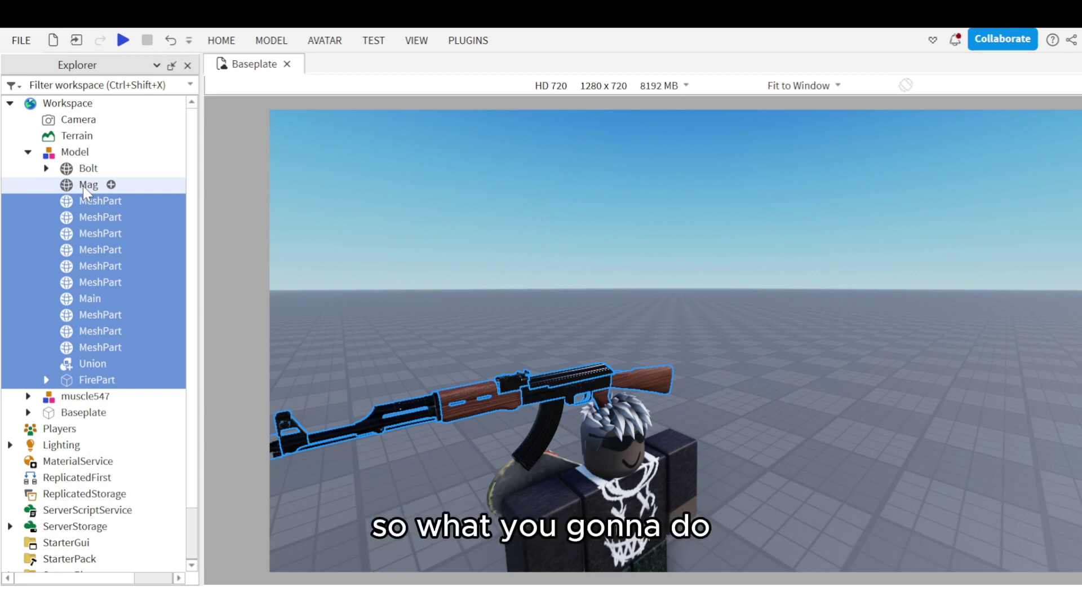
{"action": "left_click", "coordinate": [73, 292]}
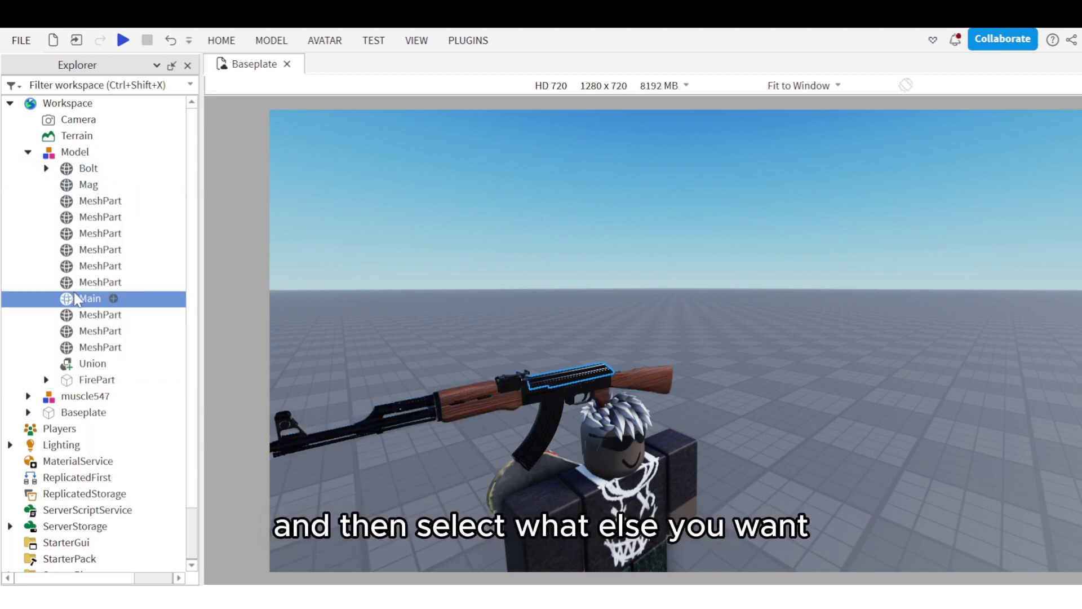
{"action": "left_click", "coordinate": [88, 266]}
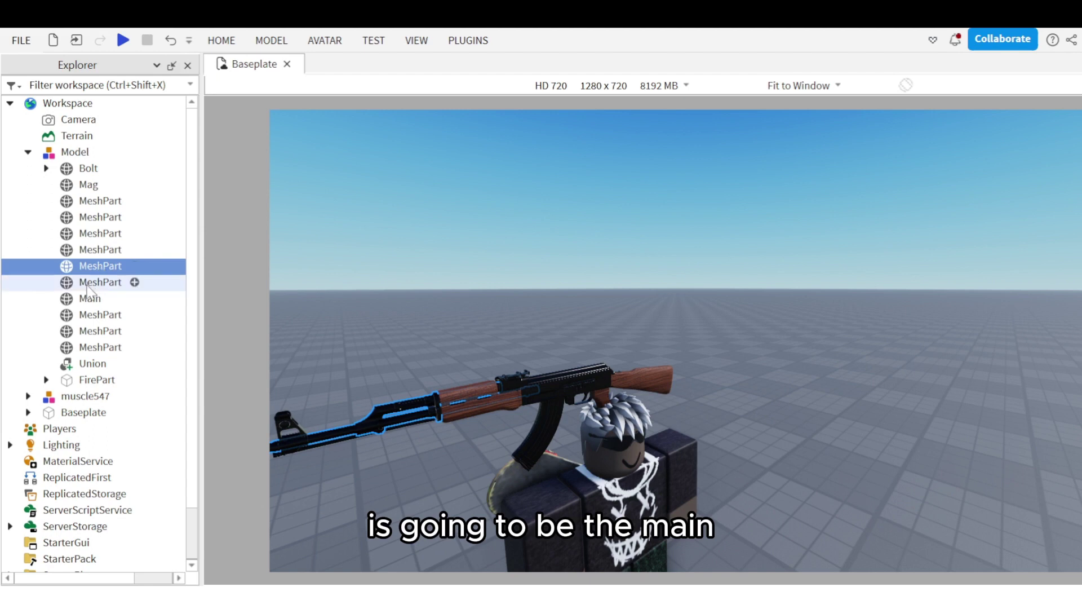
Step: Weld all MeshParts, the Union and FirePart to the base part Main in place using Easy Weld, with Animatable off
{"action": "left_click", "coordinate": [89, 299]}
{"action": "left_click", "coordinate": [93, 282], "text": "ctrl"}
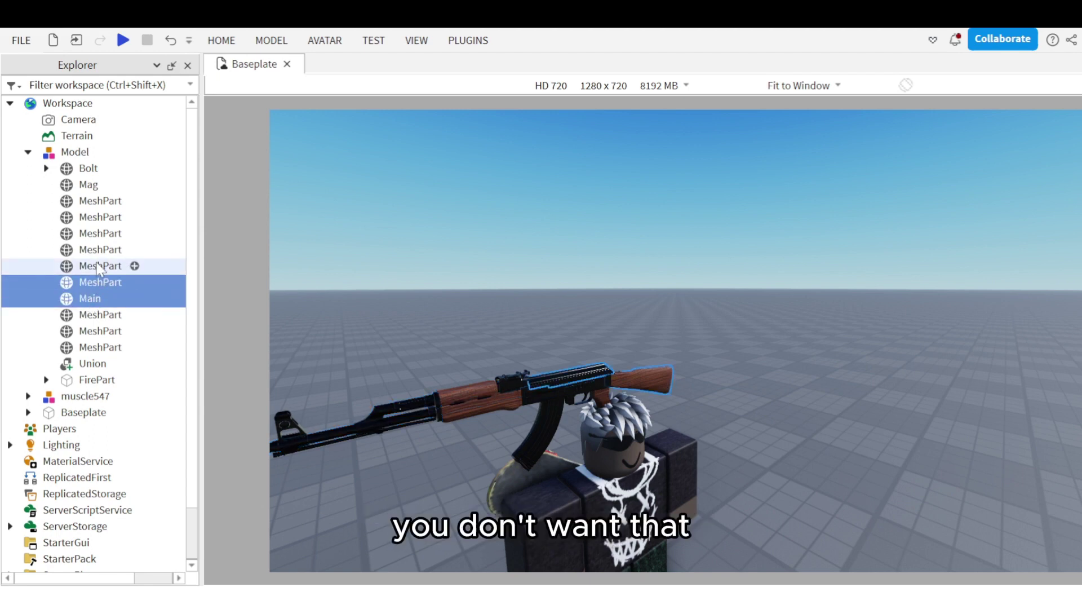
{"action": "left_click", "coordinate": [98, 267], "text": "ctrl"}
{"action": "left_click", "coordinate": [101, 250], "text": "ctrl"}
{"action": "left_click", "coordinate": [109, 218], "text": "ctrl"}
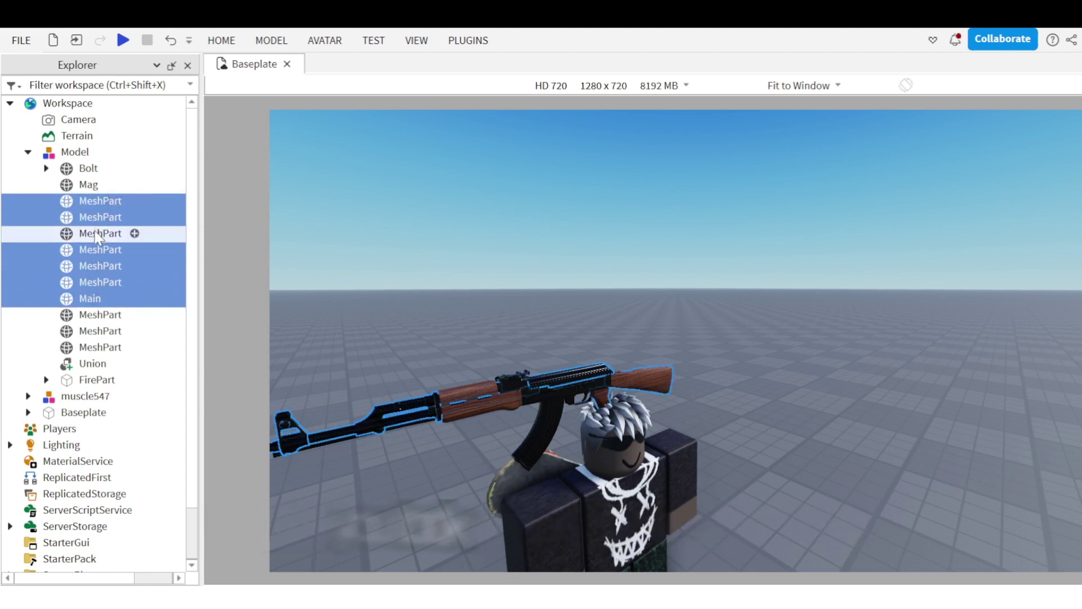
{"action": "left_click", "coordinate": [98, 233], "text": "ctrl"}
{"action": "left_click", "coordinate": [75, 331], "text": "ctrl"}
{"action": "left_click", "coordinate": [67, 365], "text": "ctrl"}
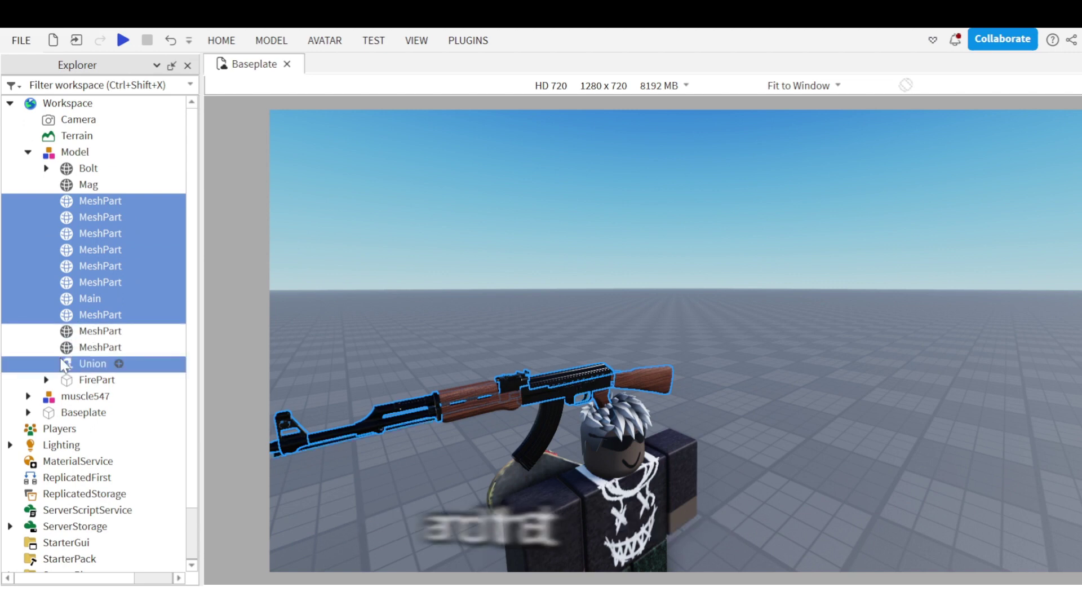
{"action": "left_click", "coordinate": [63, 347], "text": "ctrl"}
{"action": "left_click", "coordinate": [60, 316], "text": "ctrl"}
{"action": "left_click", "coordinate": [61, 331], "text": "ctrl"}
{"action": "left_click", "coordinate": [62, 316], "text": "ctrl"}
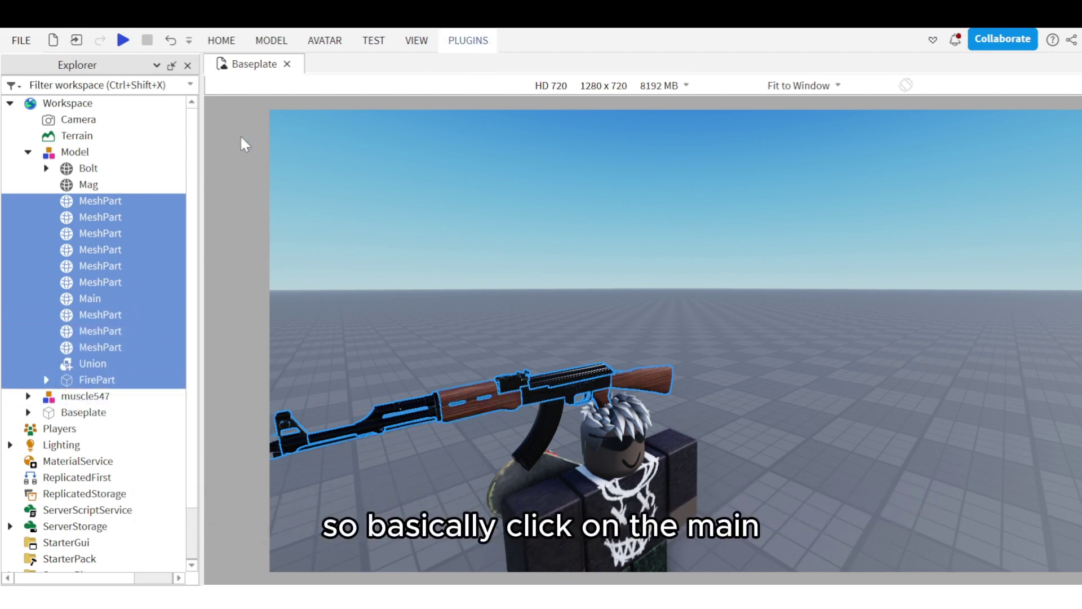
{"action": "left_click", "coordinate": [266, 168]}
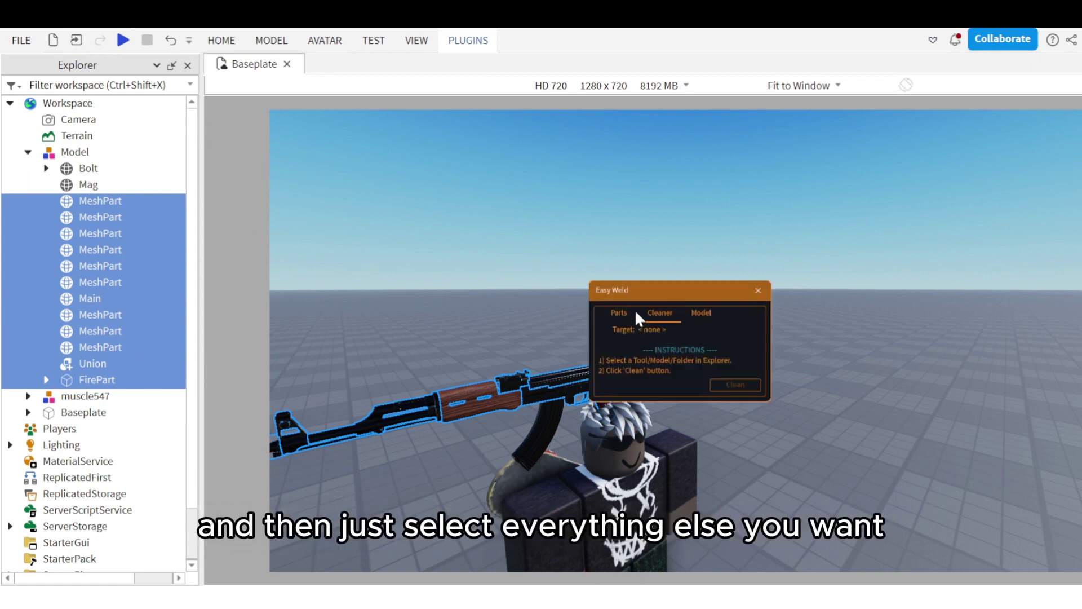
{"action": "left_click", "coordinate": [618, 315]}
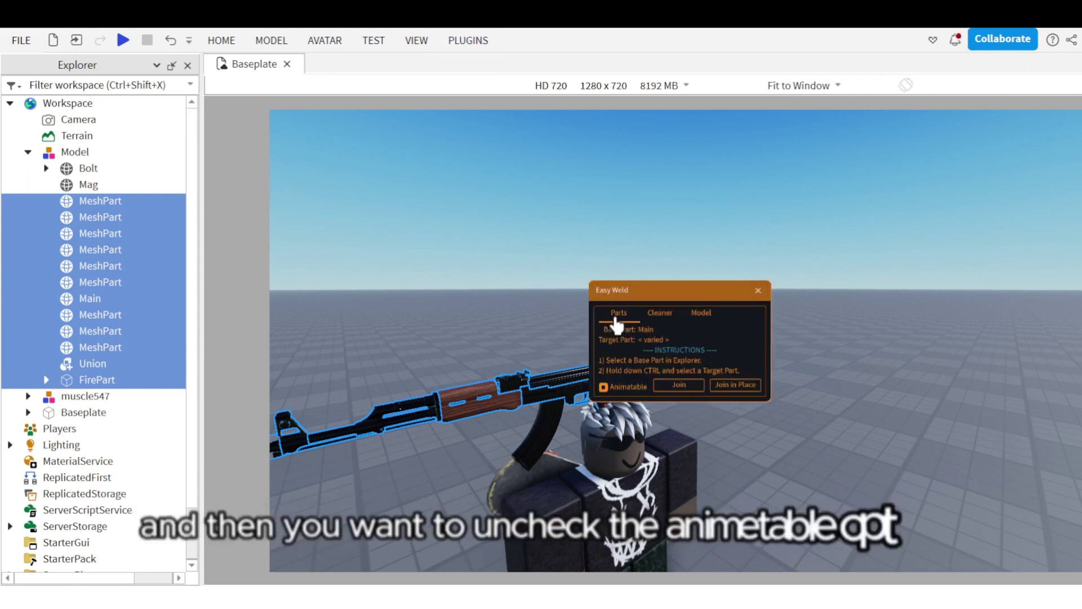
{"action": "left_click", "coordinate": [604, 387]}
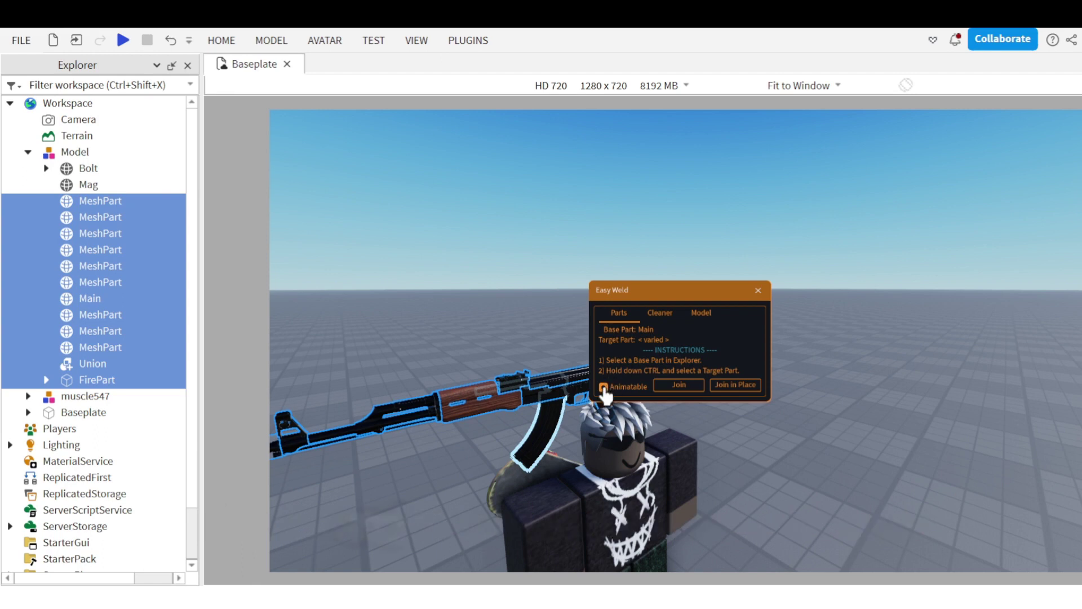
{"action": "left_click", "coordinate": [733, 384]}
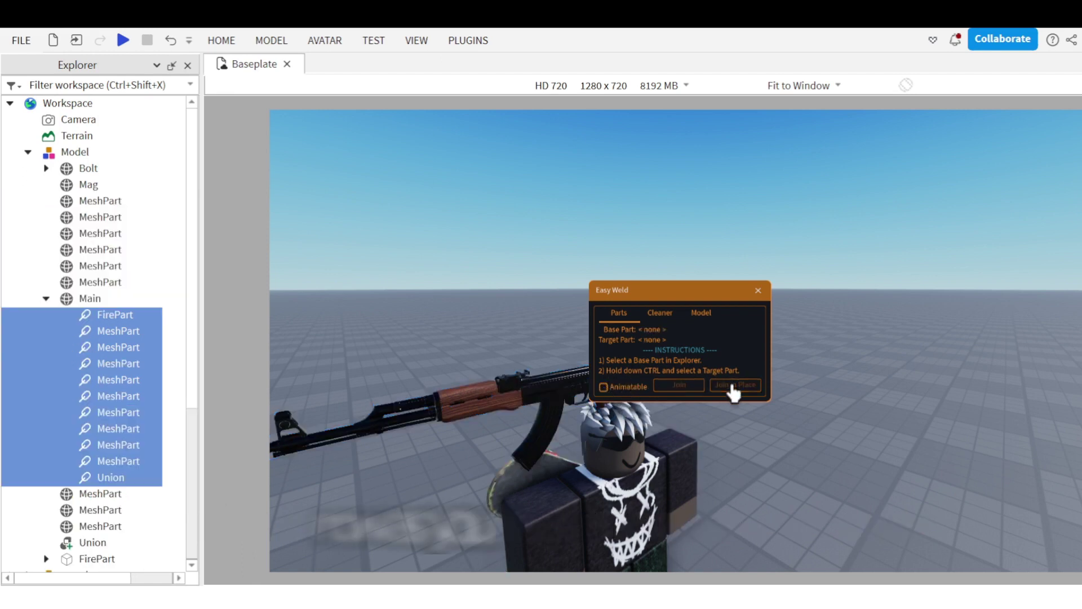
Step: Join Bolt and Mag in place to the base part Main with Easy Weld, with Animatable on
{"action": "left_click", "coordinate": [83, 299]}
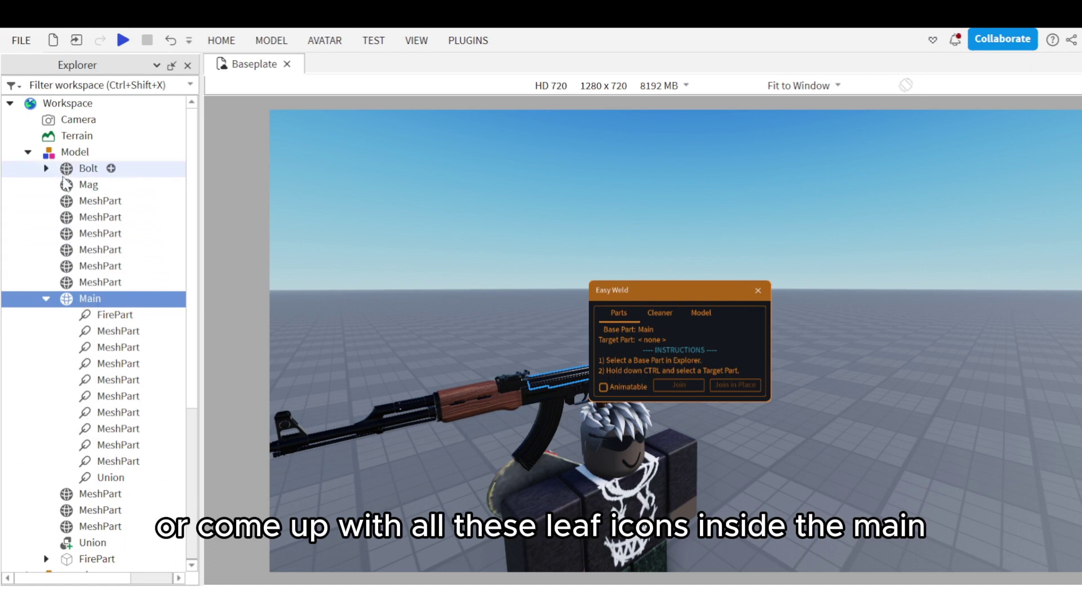
{"action": "left_click", "coordinate": [86, 173], "text": "ctrl"}
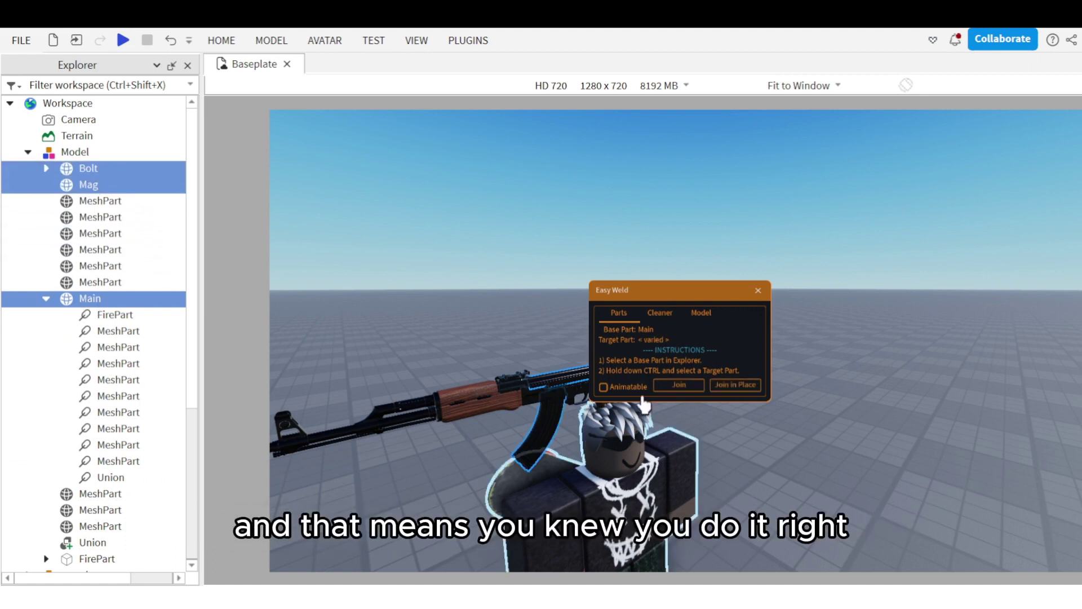
{"action": "left_click", "coordinate": [604, 388]}
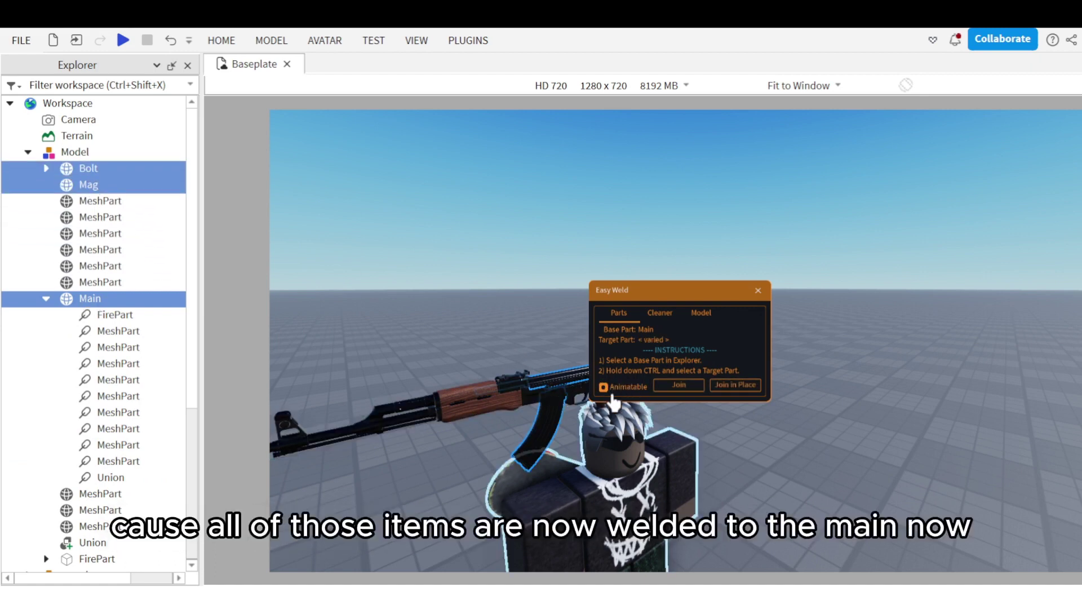
{"action": "left_click", "coordinate": [727, 391]}
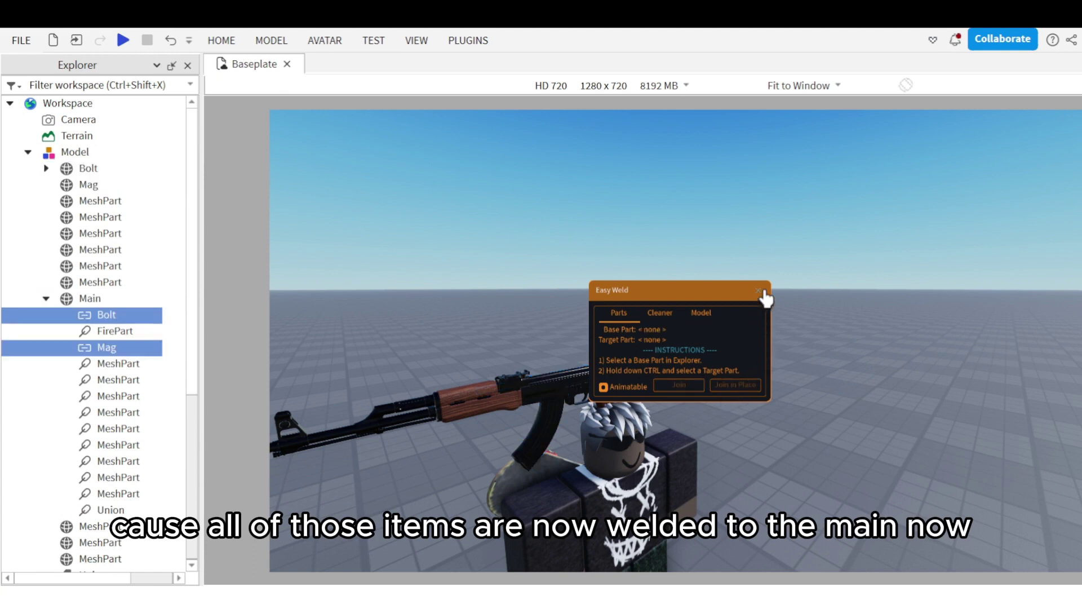
{"action": "left_click", "coordinate": [84, 299]}
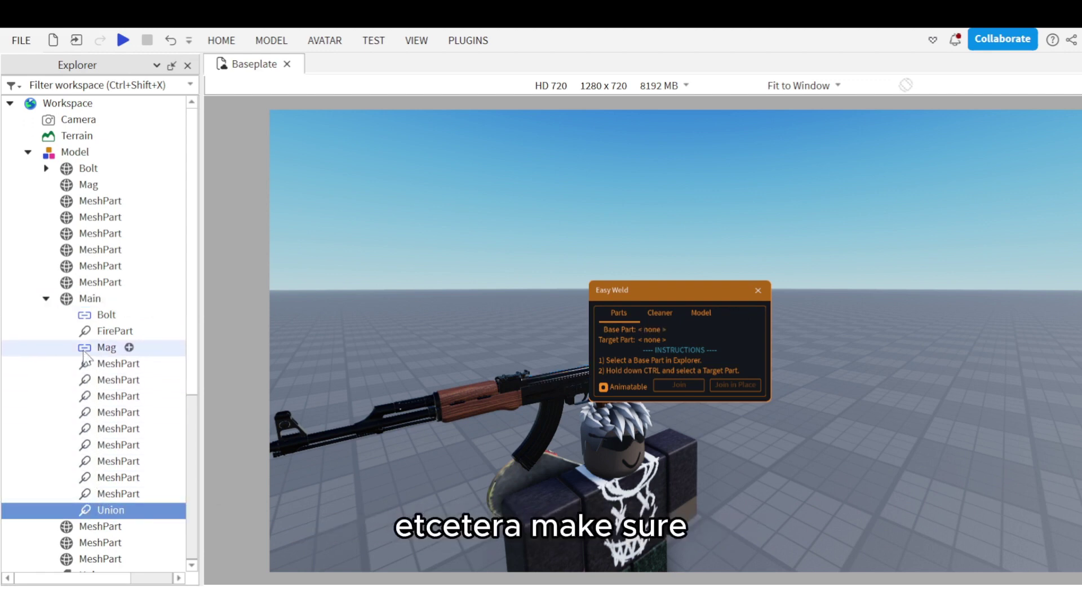
{"action": "left_click", "coordinate": [99, 315]}
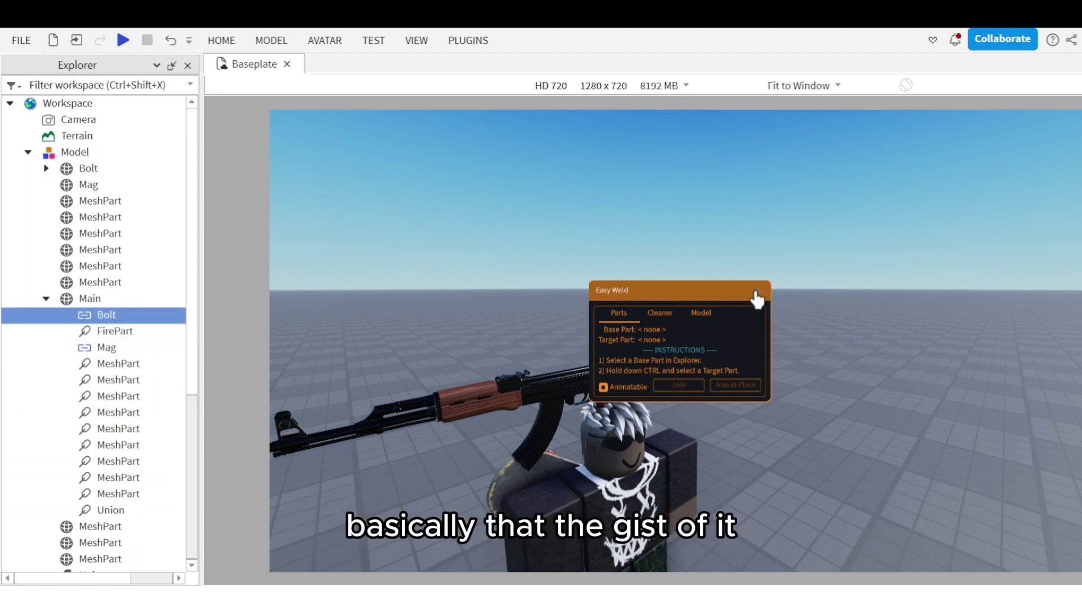
{"action": "left_click", "coordinate": [760, 294]}
Step: Move the gun Model down beside the character and rotate it upright so the muzzle points at the ground
{"action": "left_click_drag", "start_coordinate": [483, 406], "coordinate": [682, 517]}
{"action": "right_click_drag", "start_coordinate": [682, 518], "coordinate": [678, 541]}
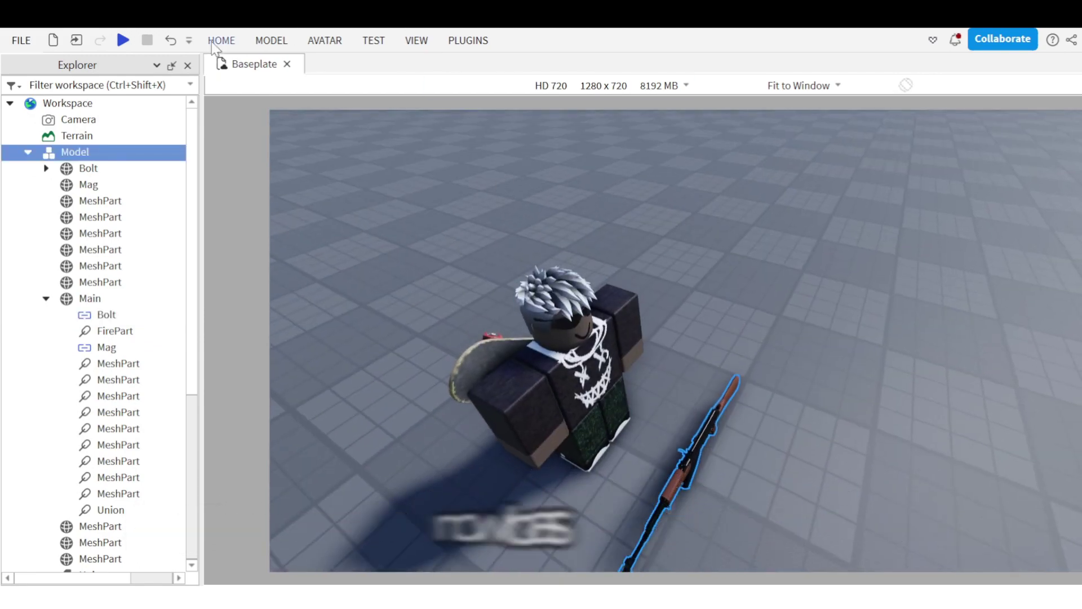
{"action": "key", "text": "ctrl+2"}
{"action": "left_click_drag", "start_coordinate": [715, 540], "coordinate": [771, 506]}
{"action": "right_click_drag", "start_coordinate": [770, 507], "coordinate": [763, 502]}
{"action": "left_click_drag", "start_coordinate": [761, 501], "coordinate": [739, 548]}
{"action": "right_click_drag", "start_coordinate": [737, 546], "coordinate": [620, 502]}
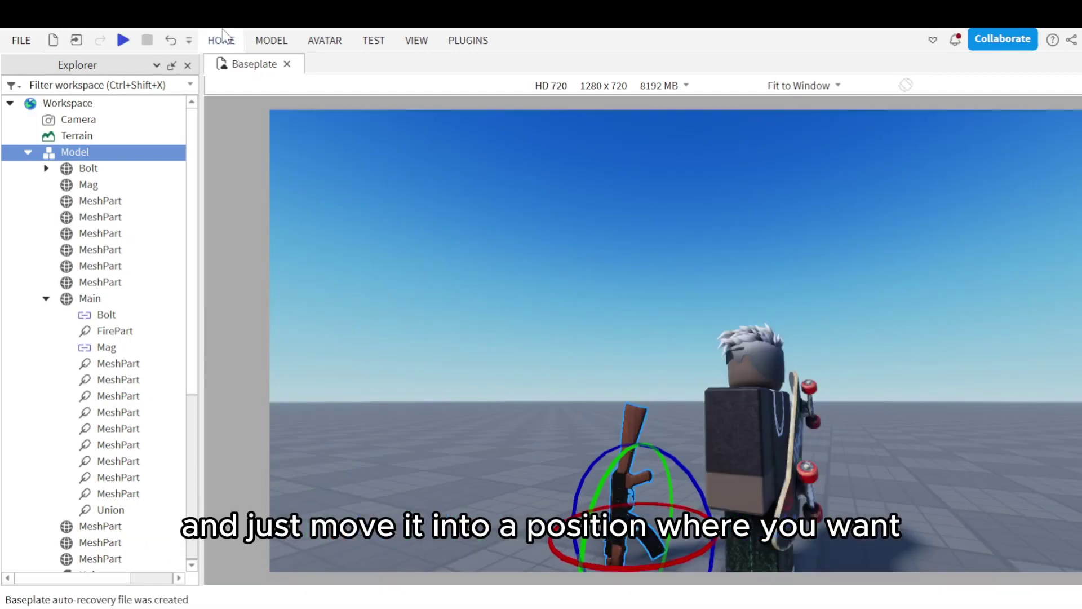
Step: Scale the gun Model down to suit the character and position it against the character's left hand
{"action": "right_click_drag", "start_coordinate": [409, 282], "coordinate": [423, 351]}
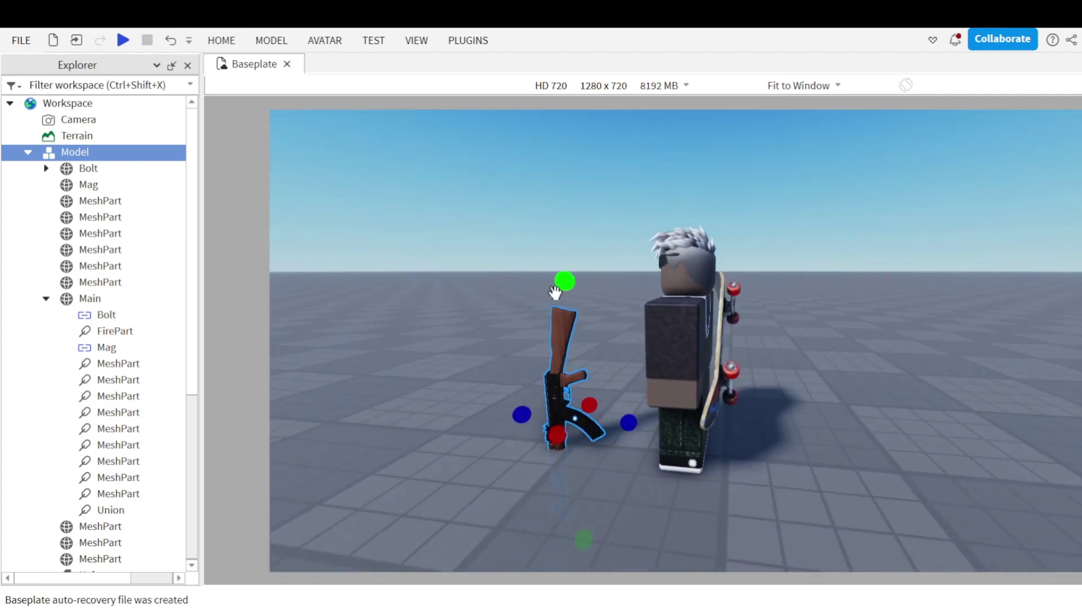
{"action": "left_click_drag", "start_coordinate": [565, 286], "coordinate": [574, 322]}
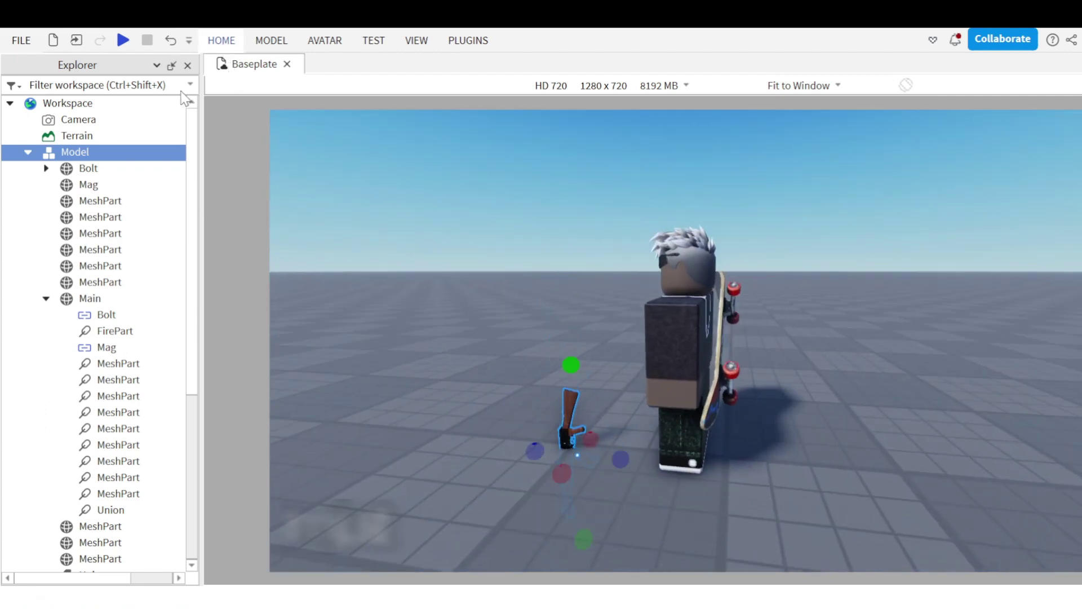
{"action": "left_click_drag", "start_coordinate": [699, 483], "coordinate": [737, 486]}
{"action": "left_click_drag", "start_coordinate": [662, 390], "coordinate": [663, 337]}
{"action": "right_click_drag", "start_coordinate": [664, 336], "coordinate": [671, 338]}
{"action": "key", "text": "w"}
{"action": "left_click_drag", "start_coordinate": [710, 440], "coordinate": [819, 457]}
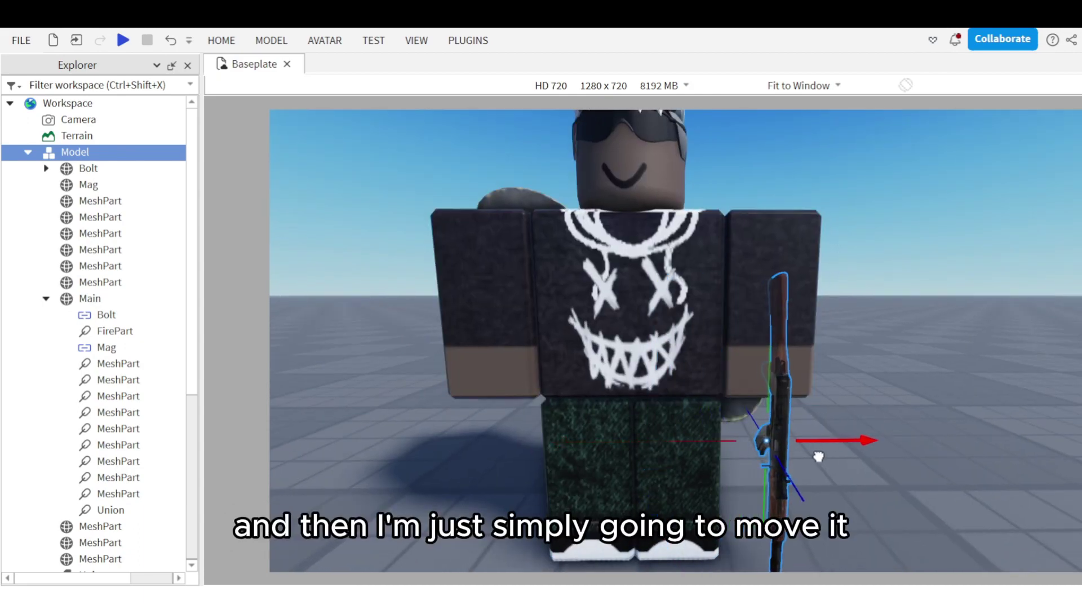
{"action": "key", "text": "d"}
{"action": "right_click_drag", "start_coordinate": [819, 457], "coordinate": [803, 454]}
{"action": "left_click_drag", "start_coordinate": [605, 359], "coordinate": [605, 348]}
{"action": "key", "text": "a"}
{"action": "right_click_drag", "start_coordinate": [615, 359], "coordinate": [619, 359]}
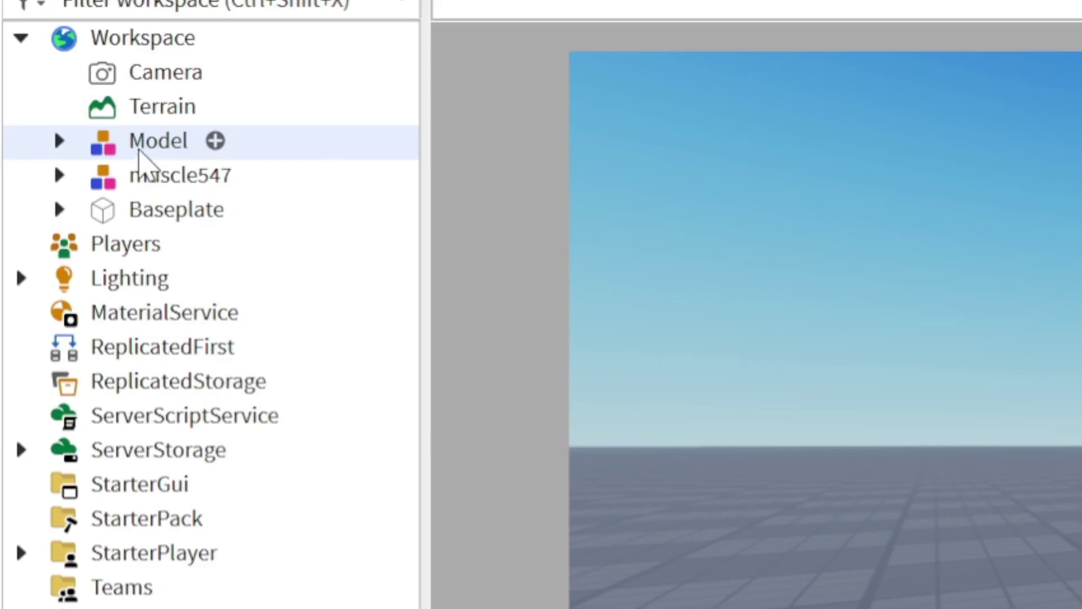
Step: Rename the gun Model as AK47 and move it into the character's Left Arm part
{"action": "left_click", "coordinate": [141, 148]}
{"action": "key", "text": "F2"}
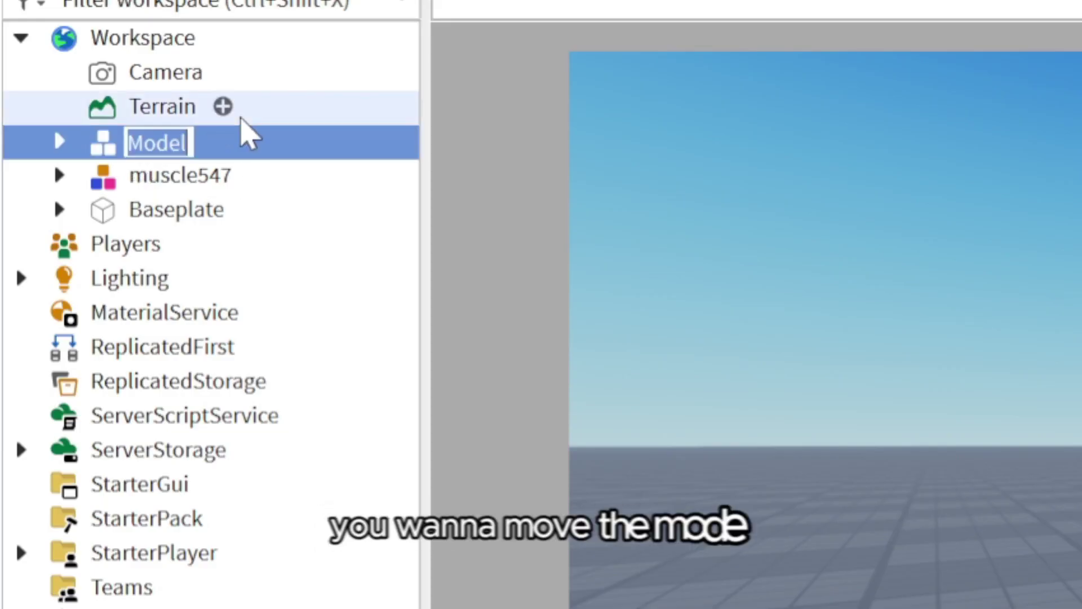
{"action": "type", "text": "AK47"}
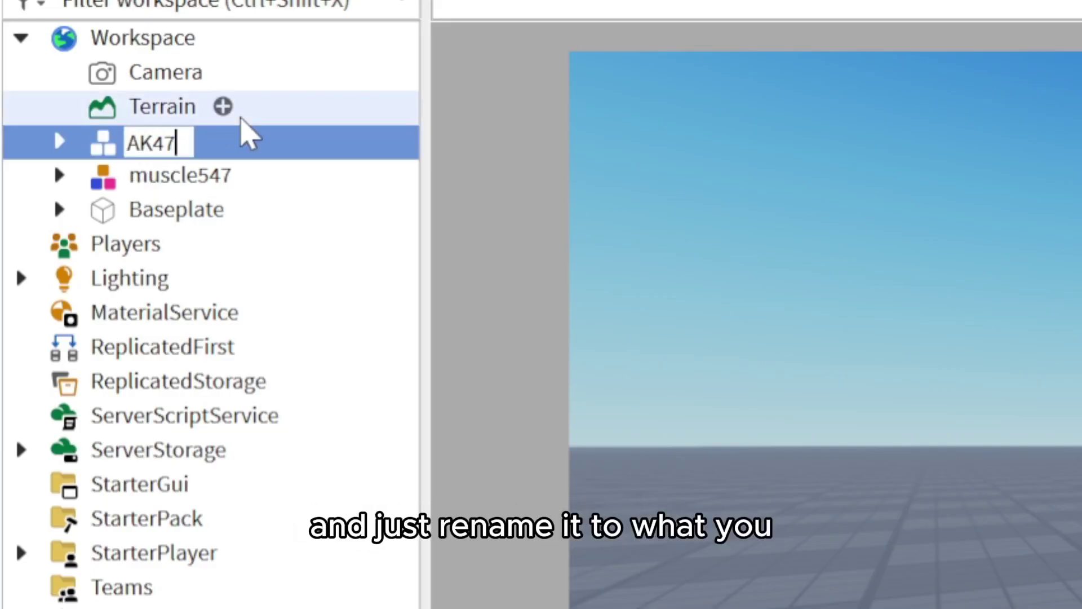
{"action": "key", "text": "Return"}
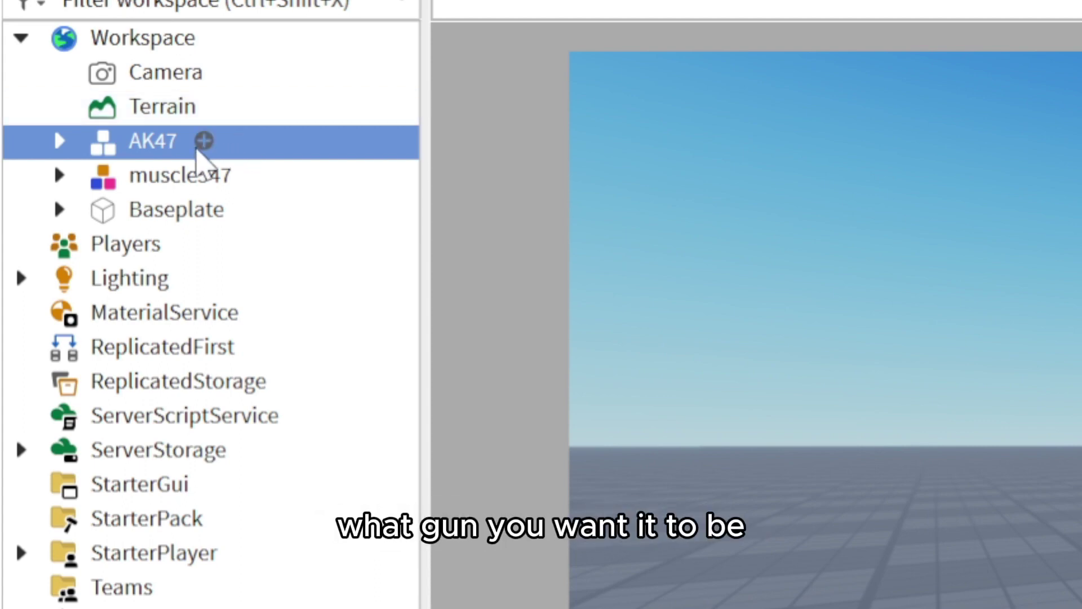
{"action": "left_click_drag", "start_coordinate": [138, 143], "coordinate": [186, 183]}
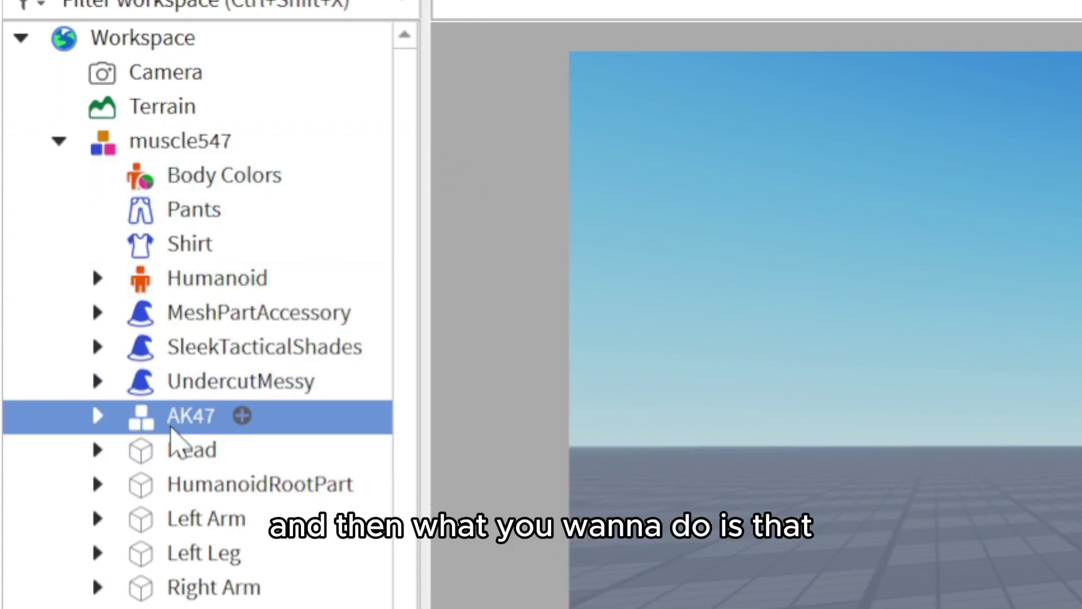
{"action": "left_click_drag", "start_coordinate": [161, 409], "coordinate": [275, 544]}
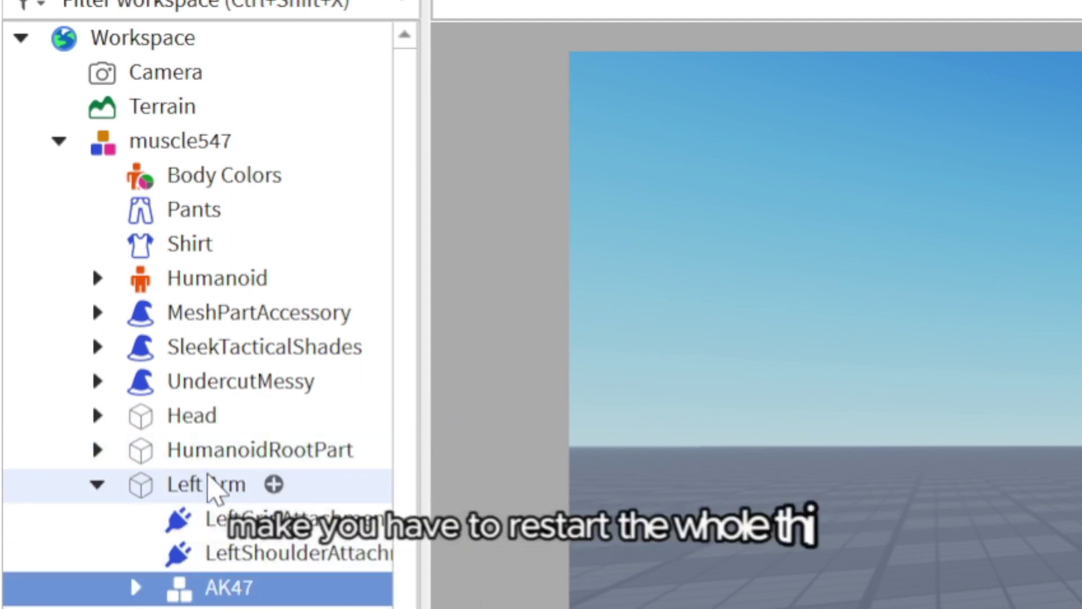
Step: Join the AK47's Main part in place to the base part Left Arm with Easy Weld, keeping Animatable on
{"action": "left_click", "coordinate": [136, 588]}
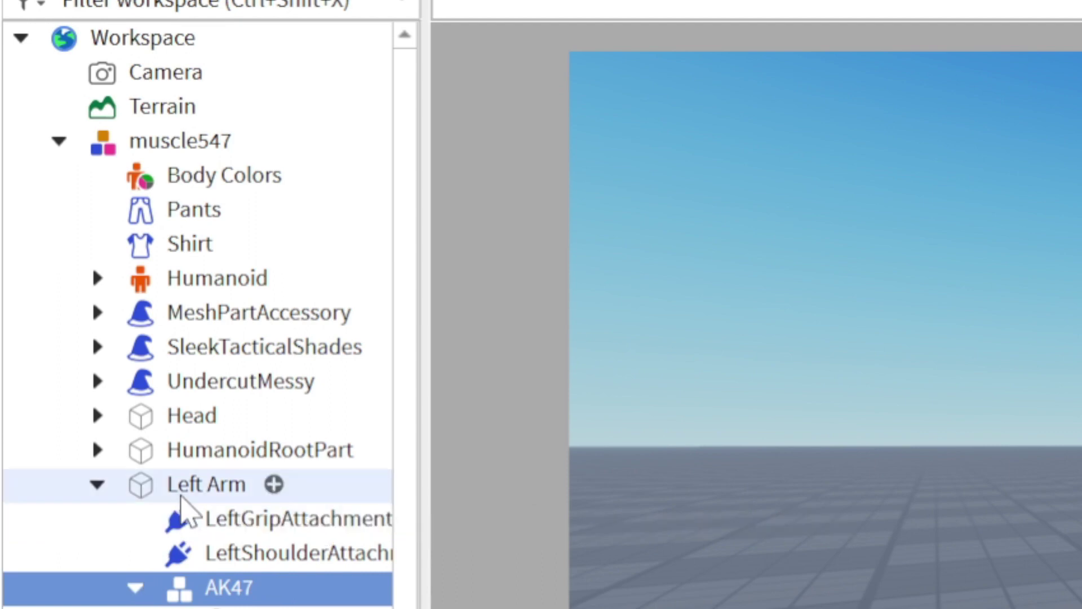
{"action": "left_click", "coordinate": [204, 485]}
{"action": "left_click", "coordinate": [107, 416], "text": "ctrl"}
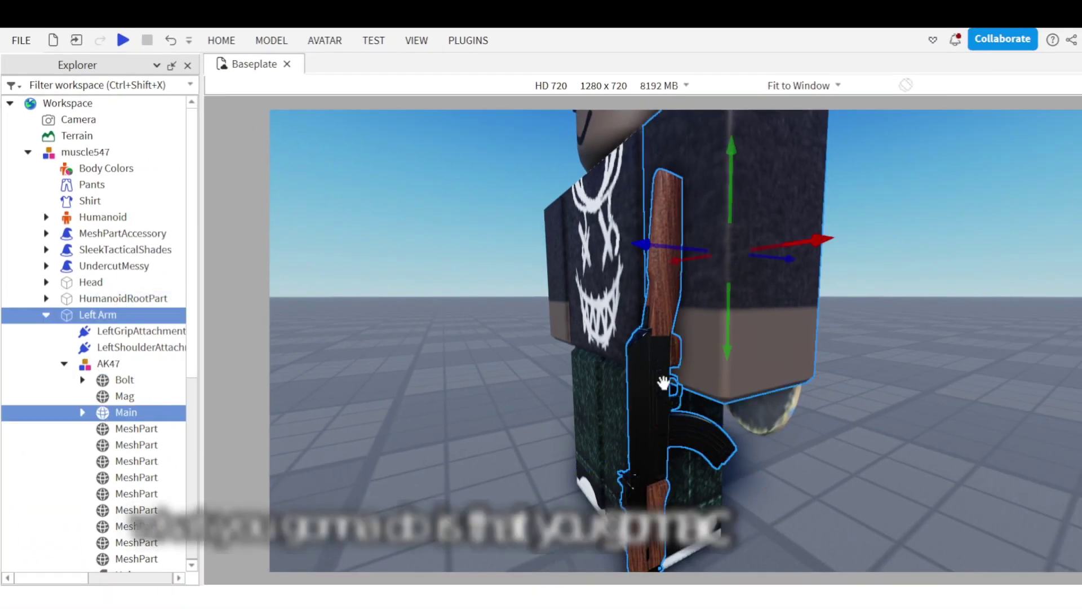
{"action": "left_click", "coordinate": [456, 40]}
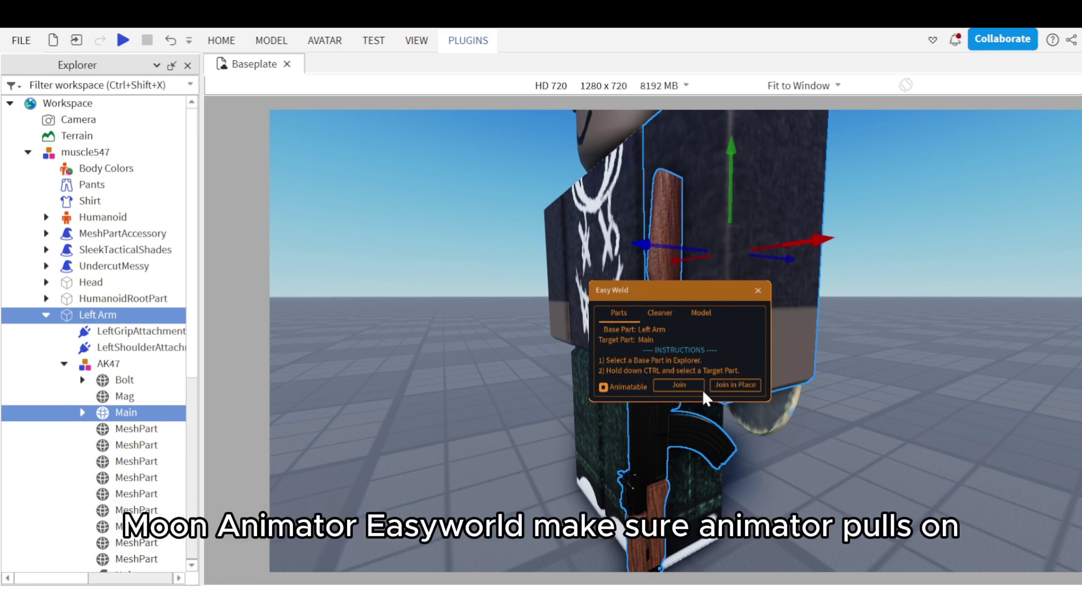
{"action": "left_click", "coordinate": [727, 386]}
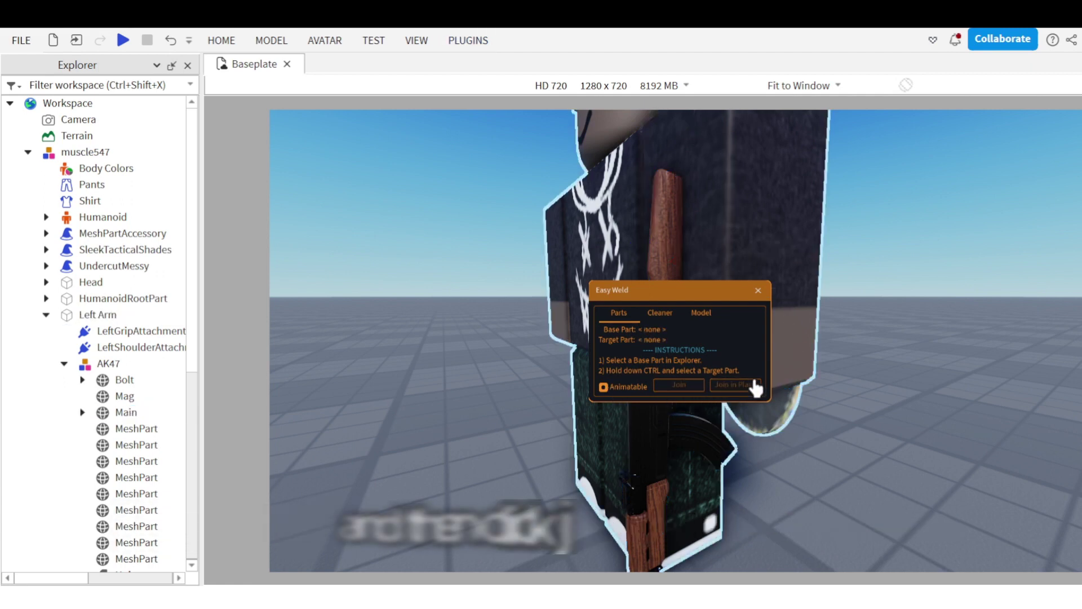
{"action": "left_click", "coordinate": [758, 291]}
{"action": "scroll", "coordinate": [738, 338], "scroll_direction": "up", "scroll_amount": 5}
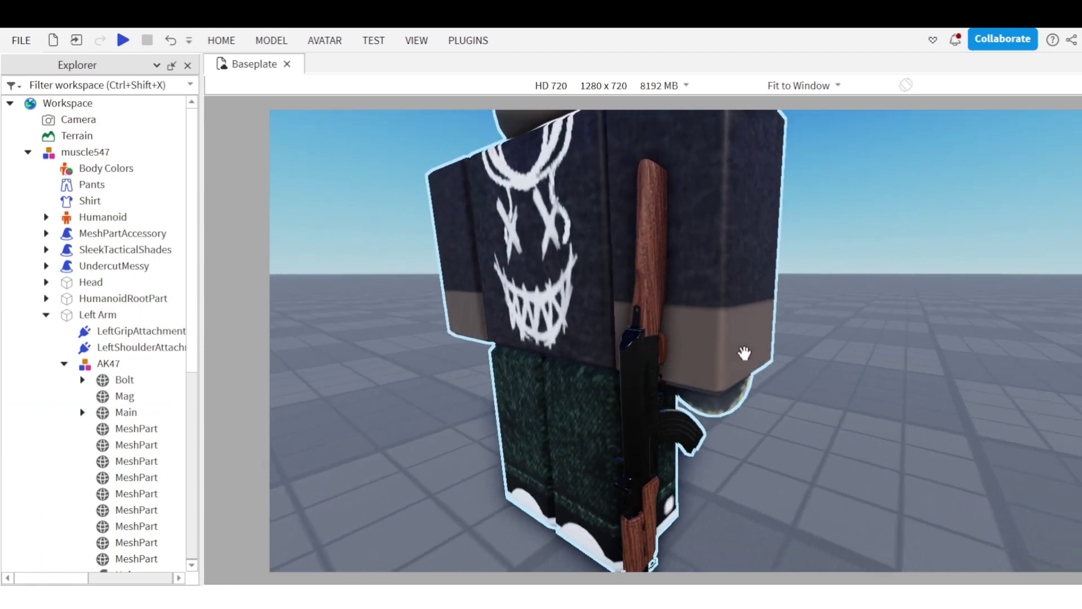
Step: Collapse the Left Arm's contents, including the AK47, in the character's hierarchy
{"action": "left_click", "coordinate": [79, 363]}
{"action": "scroll", "coordinate": [79, 363], "scroll_direction": "down", "scroll_amount": 2}
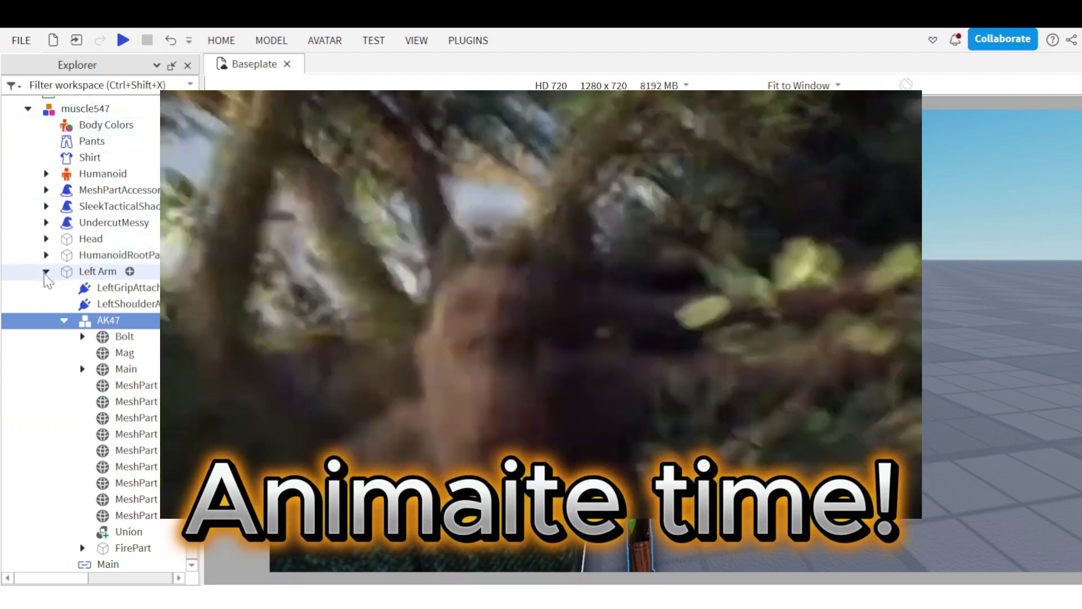
{"action": "left_click", "coordinate": [46, 271]}
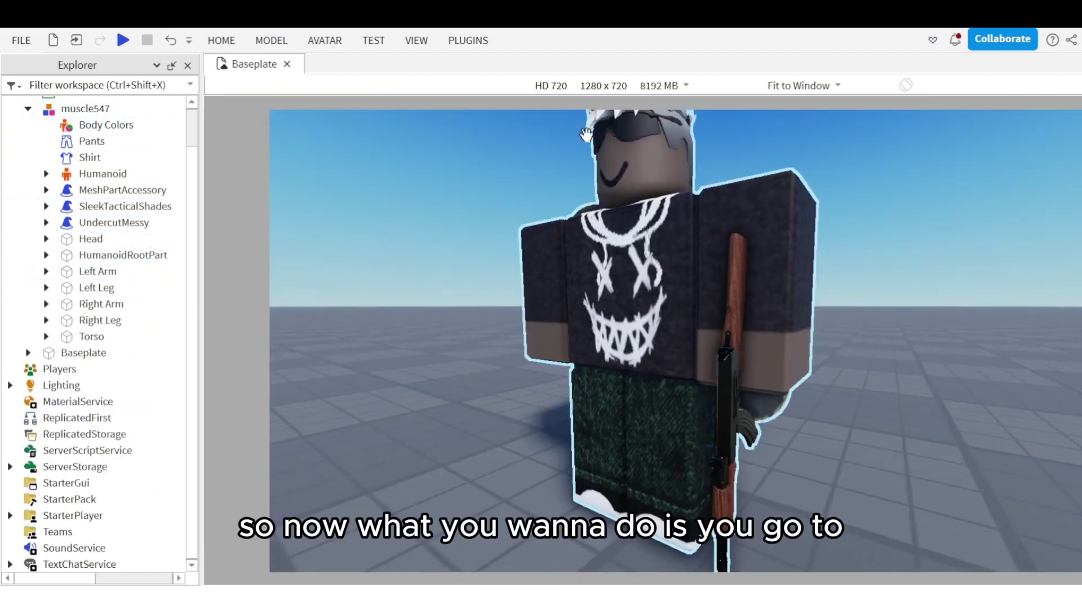
Step: Launch Moon Animator and create a new Moon 2 file
{"action": "key", "text": "s"}
{"action": "left_click", "coordinate": [469, 41]}
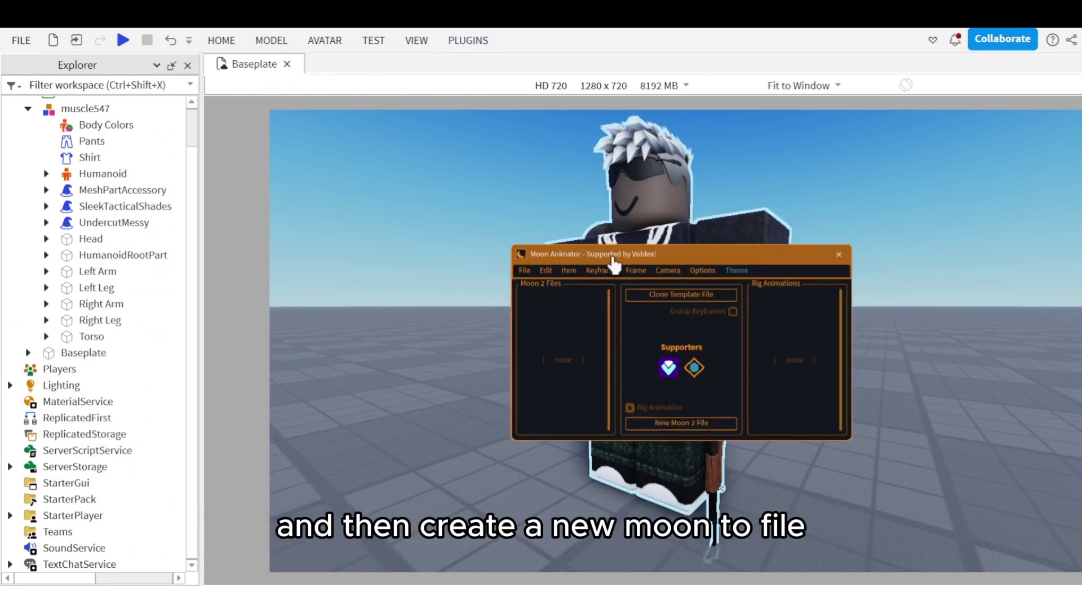
{"action": "left_click_drag", "start_coordinate": [597, 252], "coordinate": [764, 152]}
{"action": "left_click", "coordinate": [929, 344]}
Step: Add the character model to the animation as an item with its Rig property included
{"action": "left_click", "coordinate": [730, 176]}
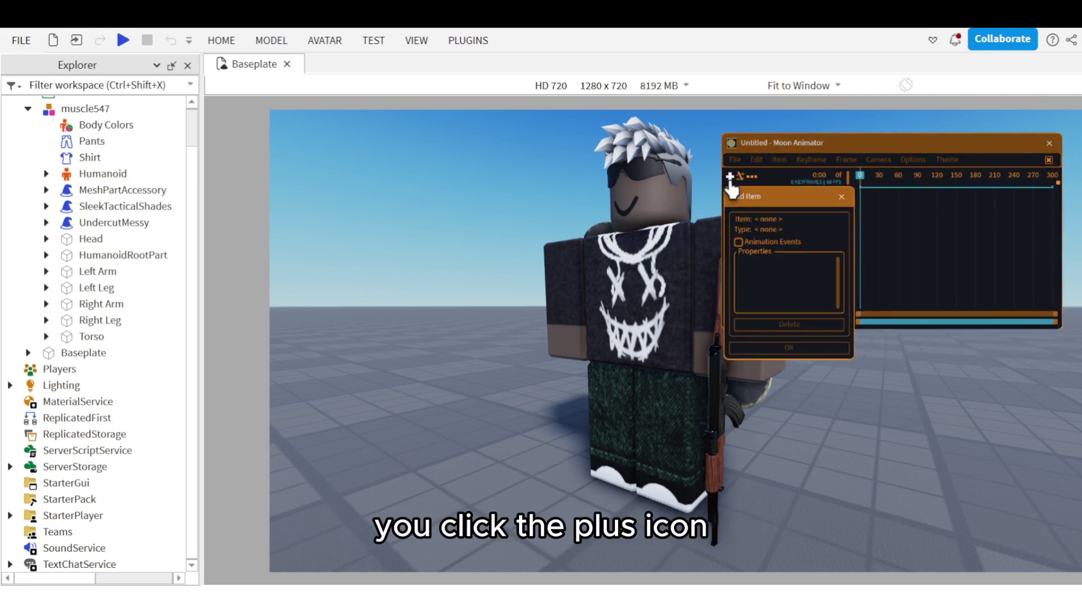
{"action": "left_click", "coordinate": [666, 255]}
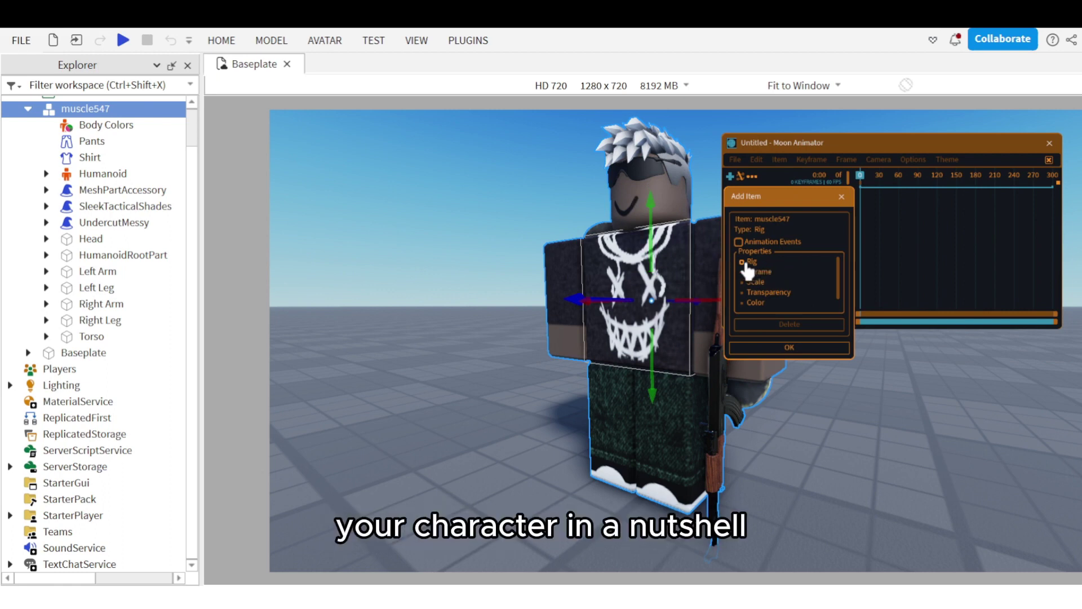
{"action": "left_click", "coordinate": [825, 349]}
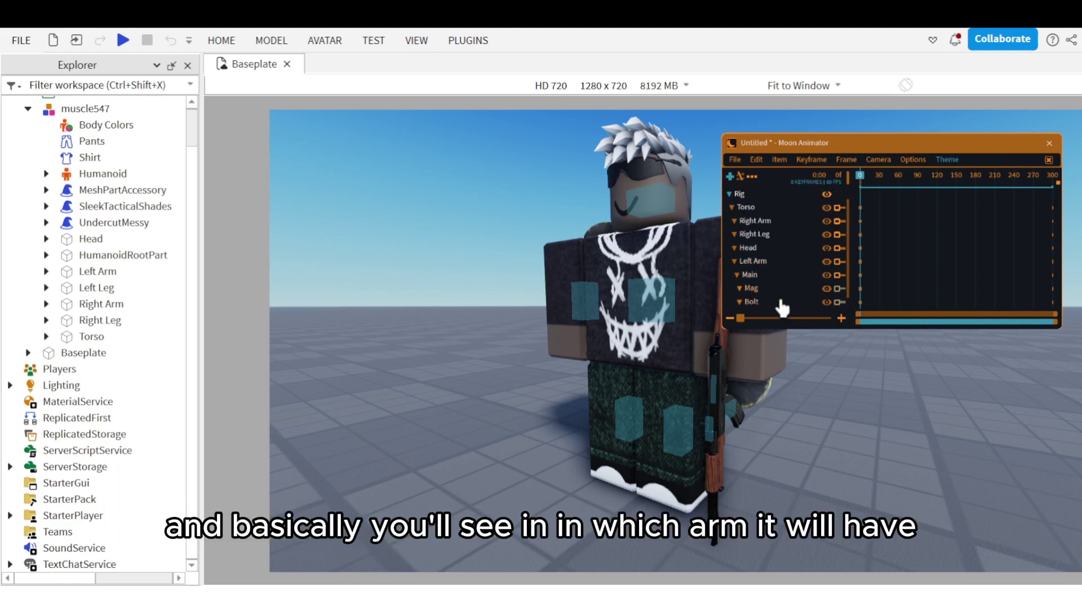
{"action": "scroll", "coordinate": [777, 303], "scroll_direction": "down", "scroll_amount": 1}
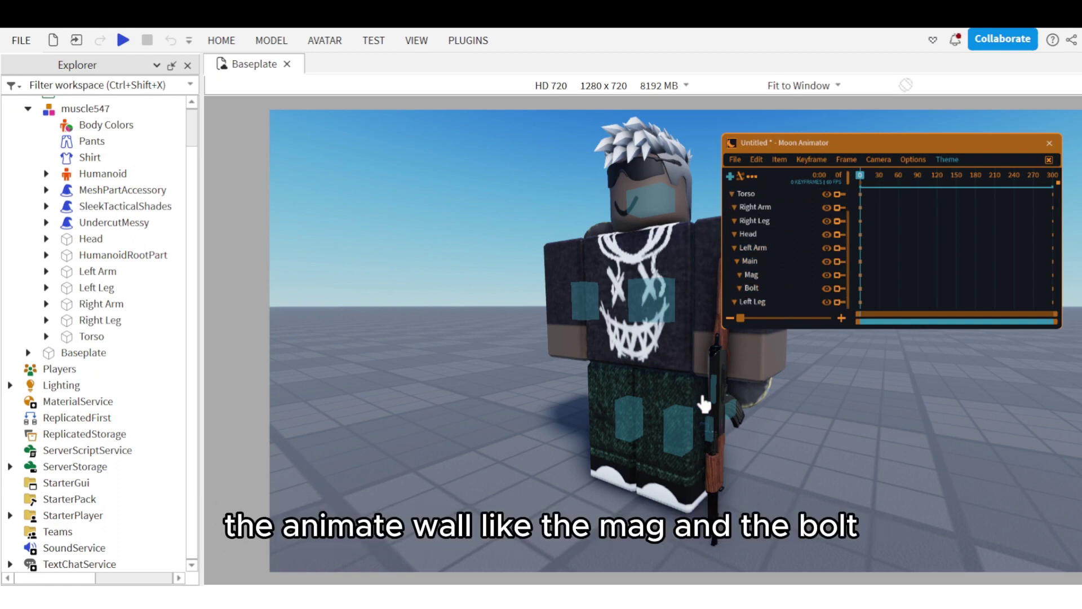
Step: Rotate the Left Arm upward at frame 0 so the AK47 points forward
{"action": "right_click_drag", "start_coordinate": [701, 393], "coordinate": [660, 392]}
{"action": "left_click", "coordinate": [648, 270]}
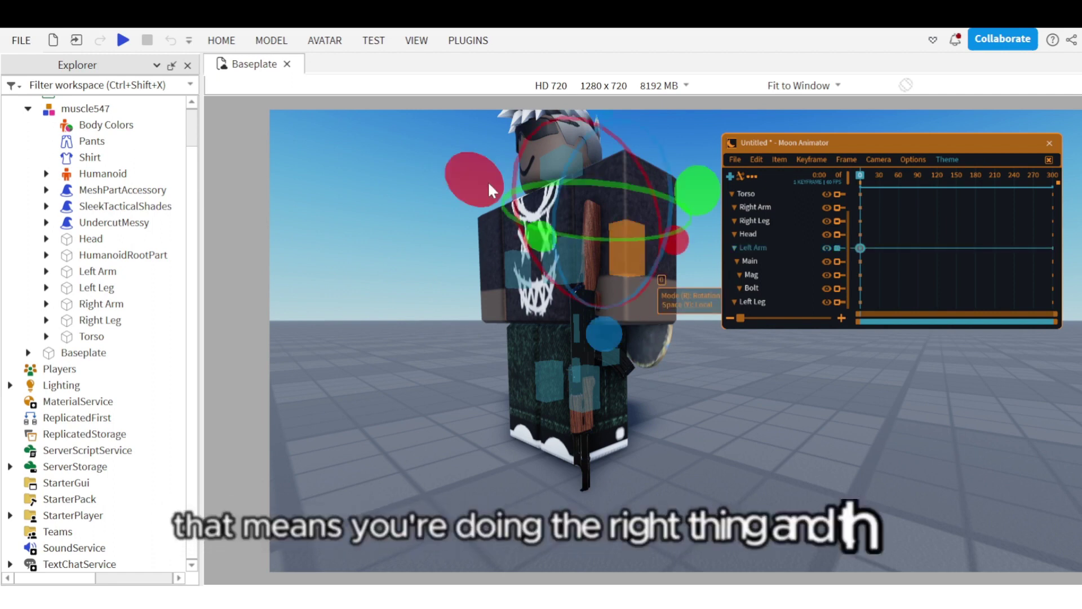
{"action": "left_click_drag", "start_coordinate": [496, 259], "coordinate": [596, 131]}
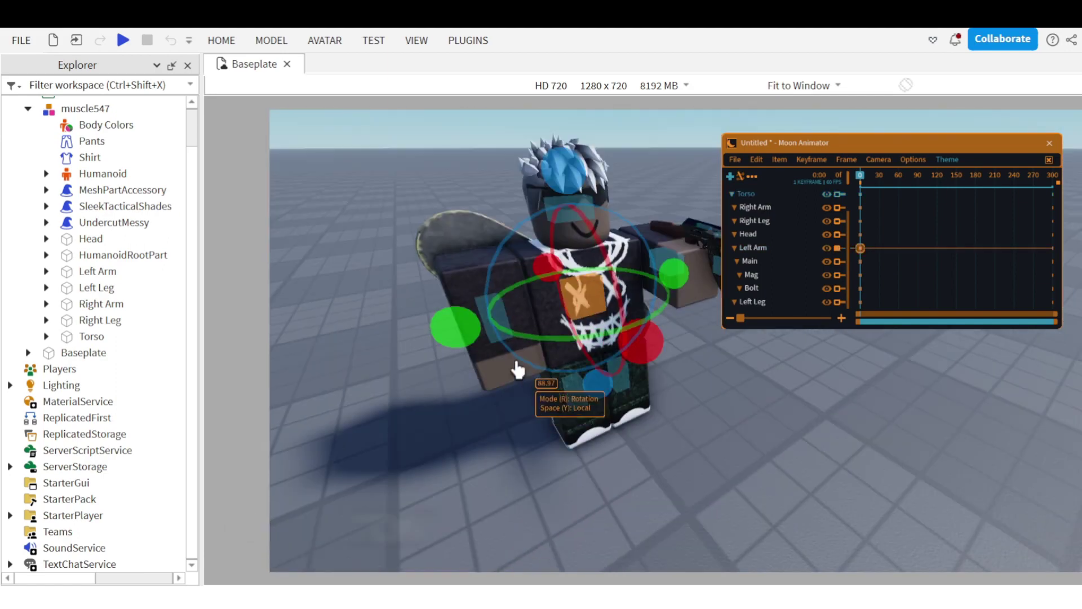
Step: Rotate the Torso sideways and turn the Head toward the gun for the starting pose
{"action": "left_click_drag", "start_coordinate": [514, 367], "coordinate": [478, 348]}
{"action": "left_click", "coordinate": [588, 233]}
{"action": "left_click_drag", "start_coordinate": [569, 288], "coordinate": [451, 289]}
Step: Adjust the Left Arm's rotation and shift its position to bring the AK47 into a firing hold
{"action": "left_click", "coordinate": [659, 272]}
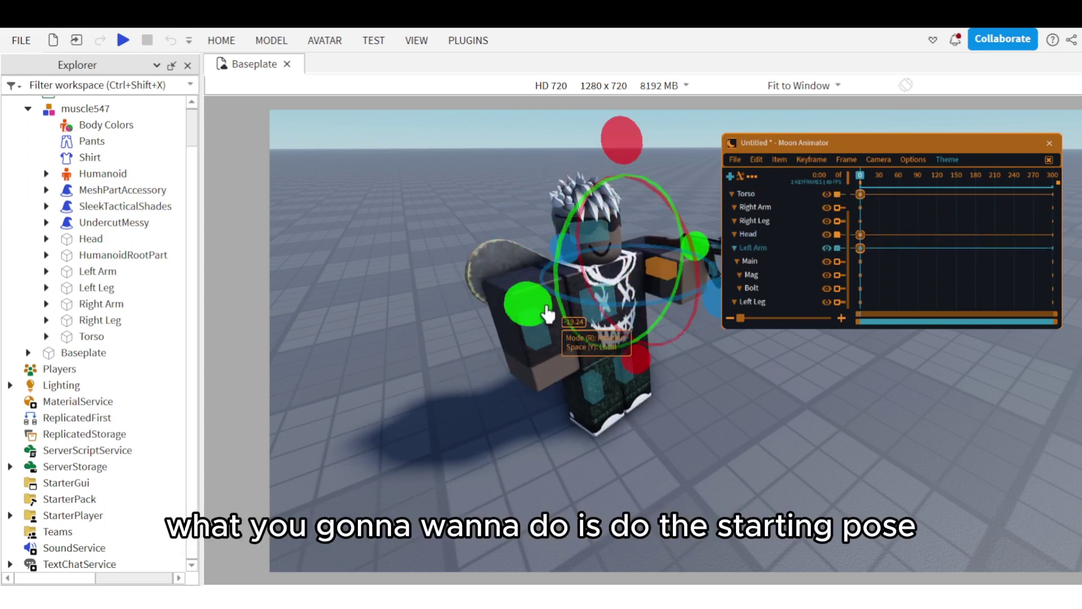
{"action": "right_click_drag", "start_coordinate": [686, 305], "coordinate": [699, 305]}
{"action": "left_click_drag", "start_coordinate": [670, 304], "coordinate": [638, 309]}
{"action": "key", "text": "r"}
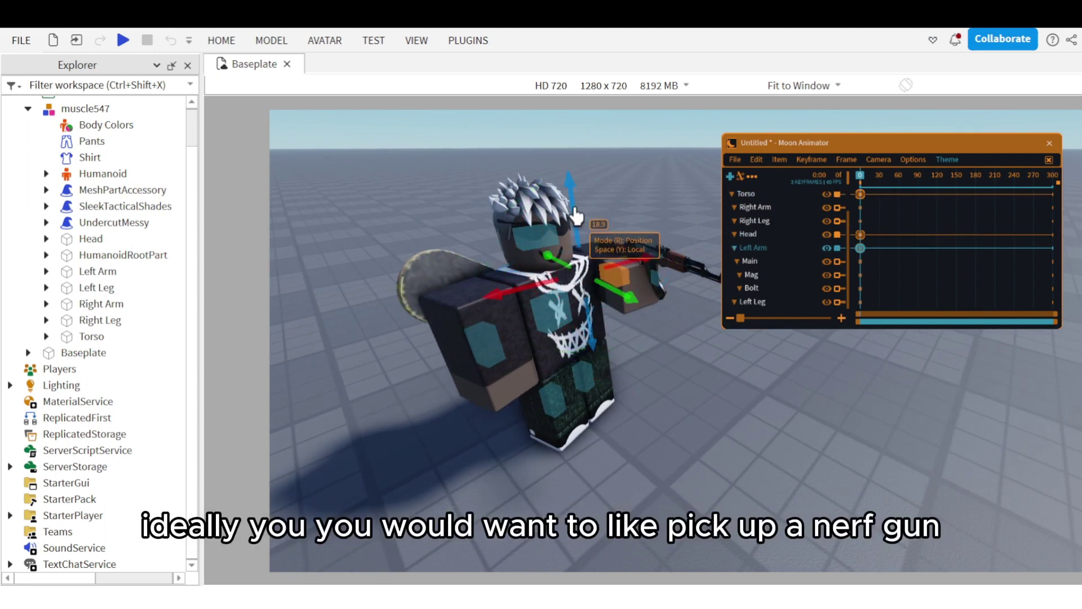
{"action": "left_click_drag", "start_coordinate": [574, 214], "coordinate": [473, 323]}
Step: Swing the Right Arm forward across the chest and shift it outward toward the AK47
{"action": "left_click", "coordinate": [485, 360]}
{"action": "key", "text": "r"}
{"action": "key", "text": "r"}
{"action": "left_click_drag", "start_coordinate": [459, 278], "coordinate": [493, 258]}
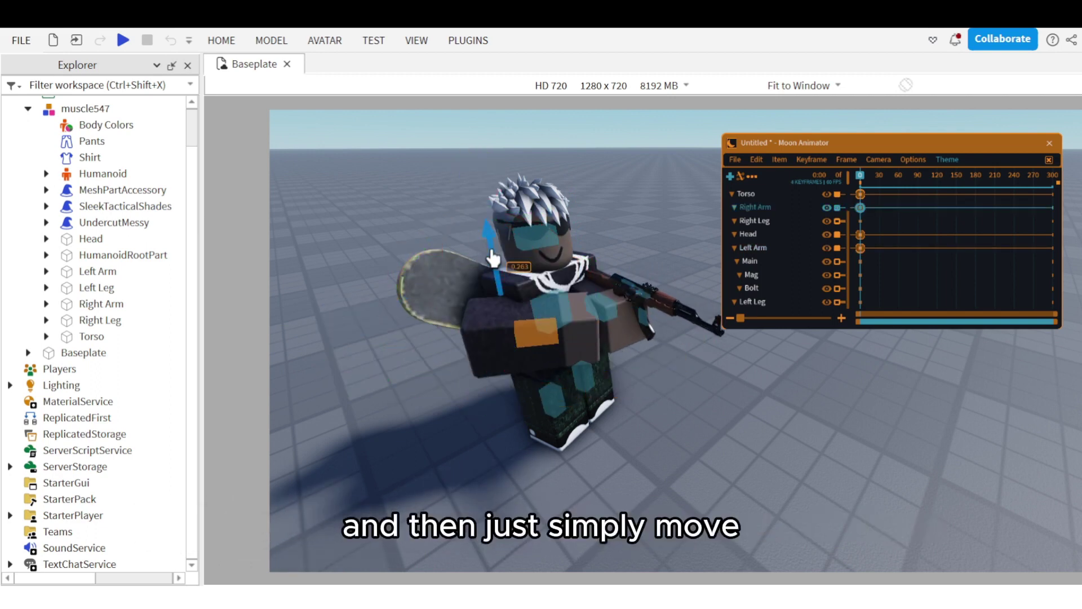
{"action": "left_click_drag", "start_coordinate": [584, 319], "coordinate": [647, 313]}
{"action": "left_click_drag", "start_coordinate": [586, 357], "coordinate": [587, 366]}
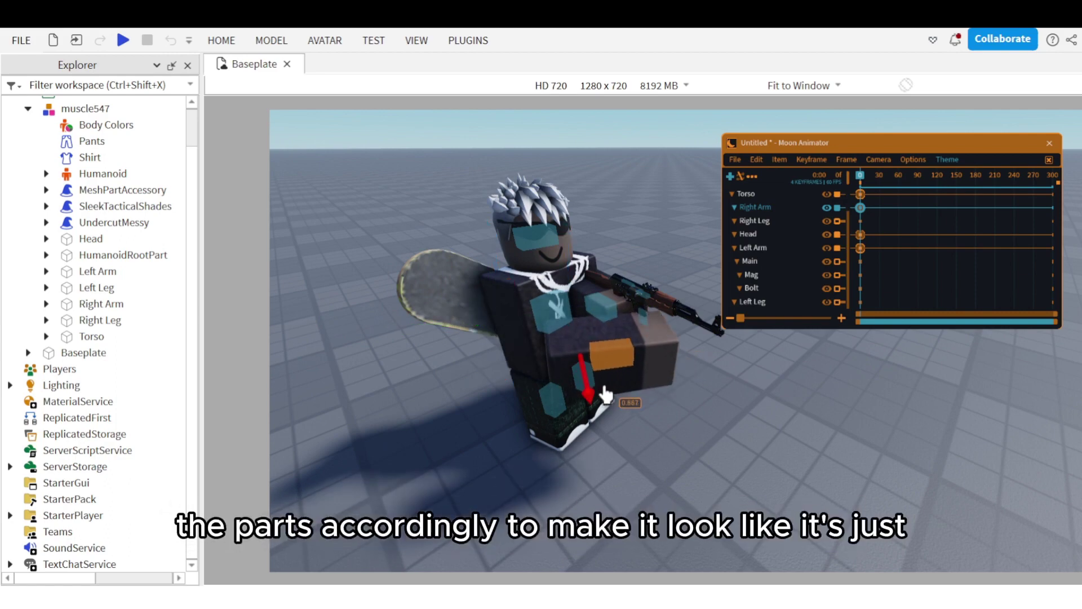
Step: Reposition the Left Arm at the shoulder and rotate and move the Right Arm inward toward the gun
{"action": "right_click_drag", "start_coordinate": [580, 287], "coordinate": [568, 283]}
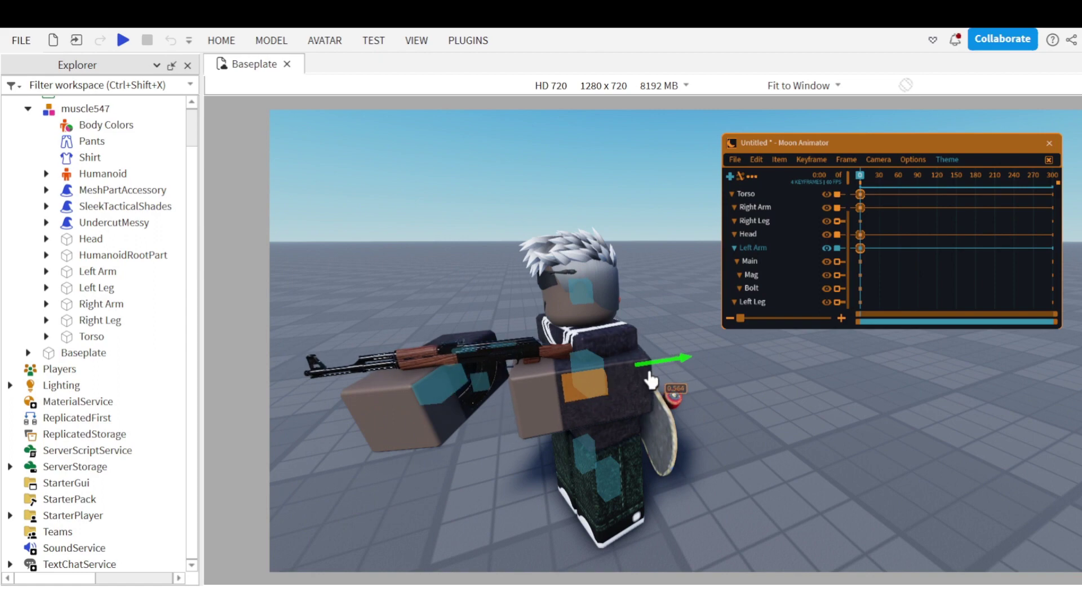
{"action": "left_click_drag", "start_coordinate": [651, 380], "coordinate": [644, 381]}
{"action": "left_click", "coordinate": [453, 391]}
{"action": "right_click_drag", "start_coordinate": [459, 399], "coordinate": [462, 401]}
{"action": "key", "text": "r"}
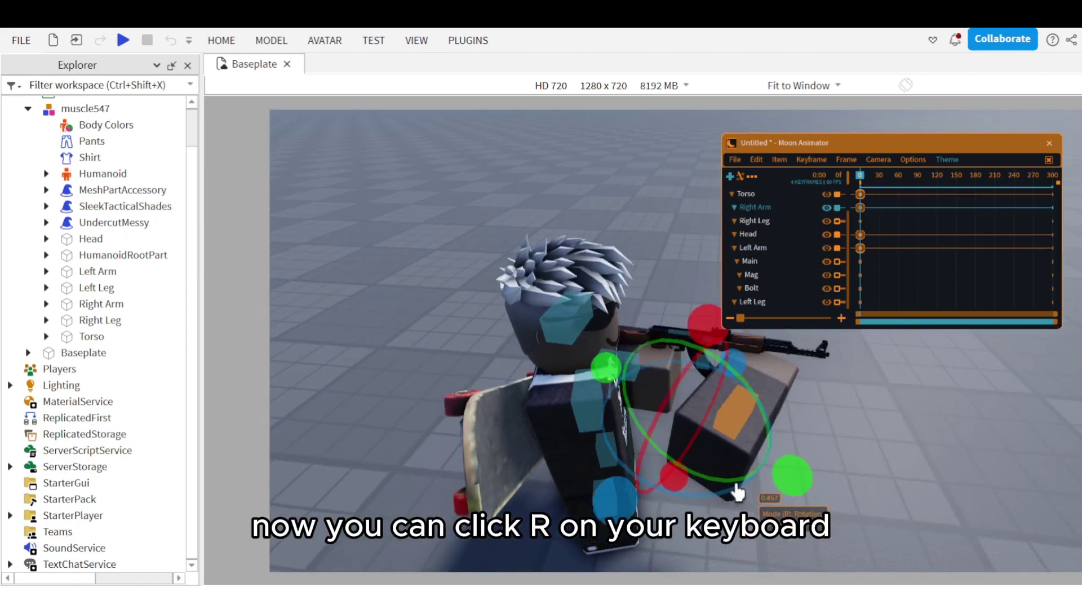
{"action": "left_click_drag", "start_coordinate": [615, 500], "coordinate": [558, 489]}
{"action": "key", "text": "r"}
{"action": "left_click_drag", "start_coordinate": [750, 492], "coordinate": [731, 469]}
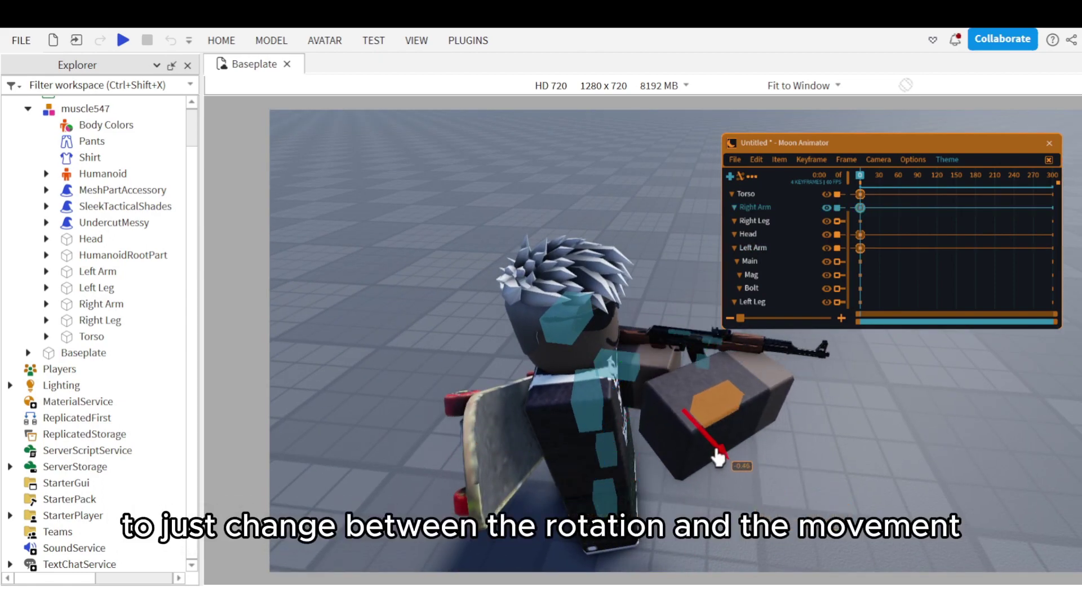
Step: Fine-tune the Right Arm's placement so it supports the front of the AK47, and deselect it
{"action": "right_click_drag", "start_coordinate": [644, 418], "coordinate": [644, 416]}
{"action": "key", "text": "r"}
{"action": "left_click_drag", "start_coordinate": [610, 356], "coordinate": [601, 355]}
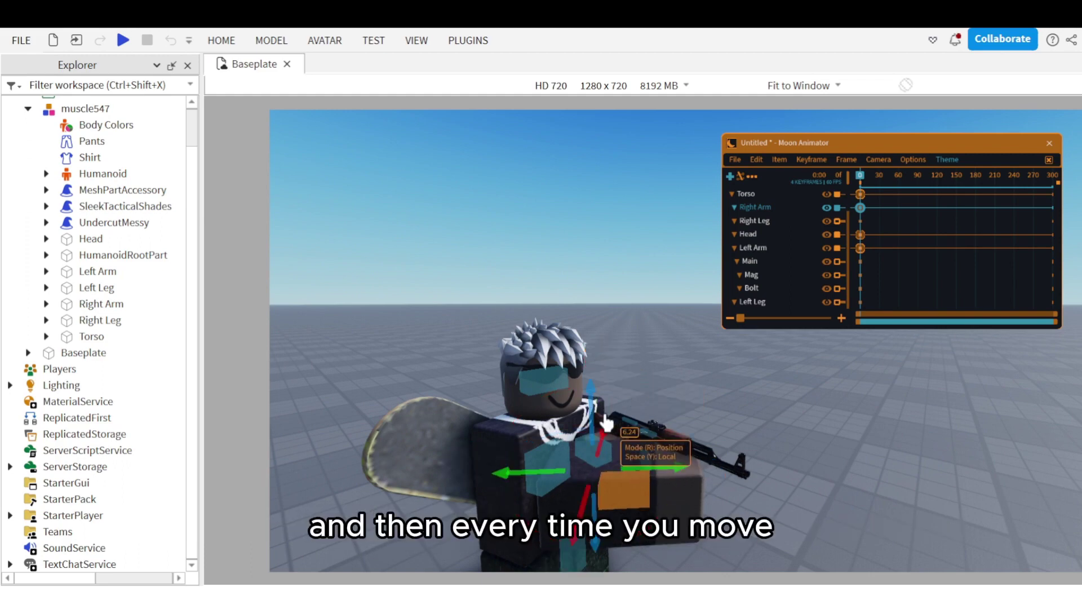
{"action": "left_click_drag", "start_coordinate": [598, 416], "coordinate": [597, 416]}
{"action": "left_click", "coordinate": [709, 416]}
{"action": "right_click_drag", "start_coordinate": [709, 416], "coordinate": [677, 444]}
{"action": "left_click", "coordinate": [657, 415]}
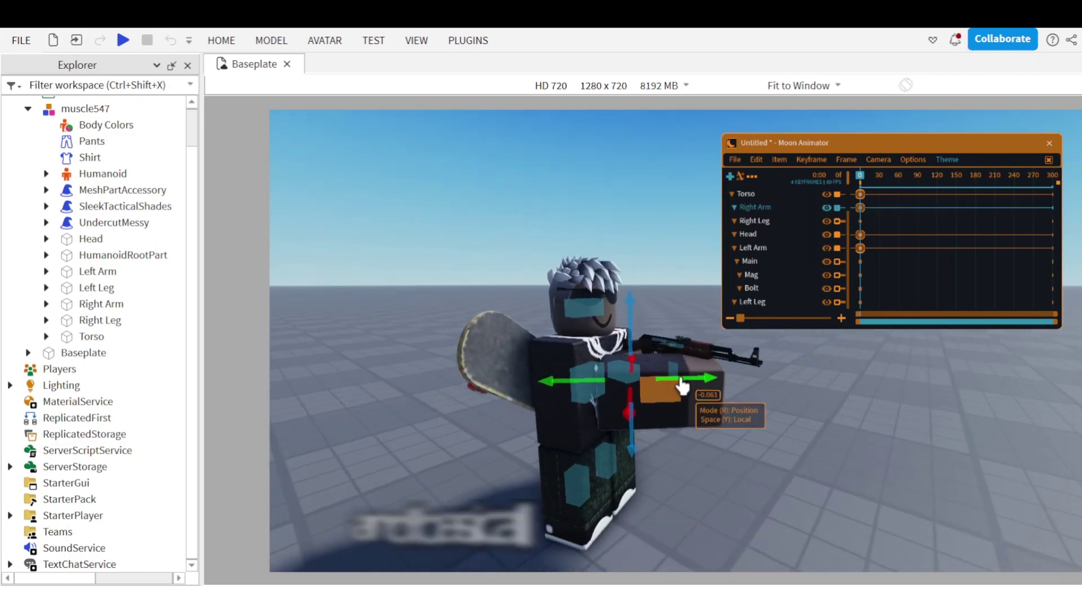
{"action": "left_click_drag", "start_coordinate": [684, 385], "coordinate": [664, 381]}
{"action": "right_click_drag", "start_coordinate": [693, 415], "coordinate": [693, 415]}
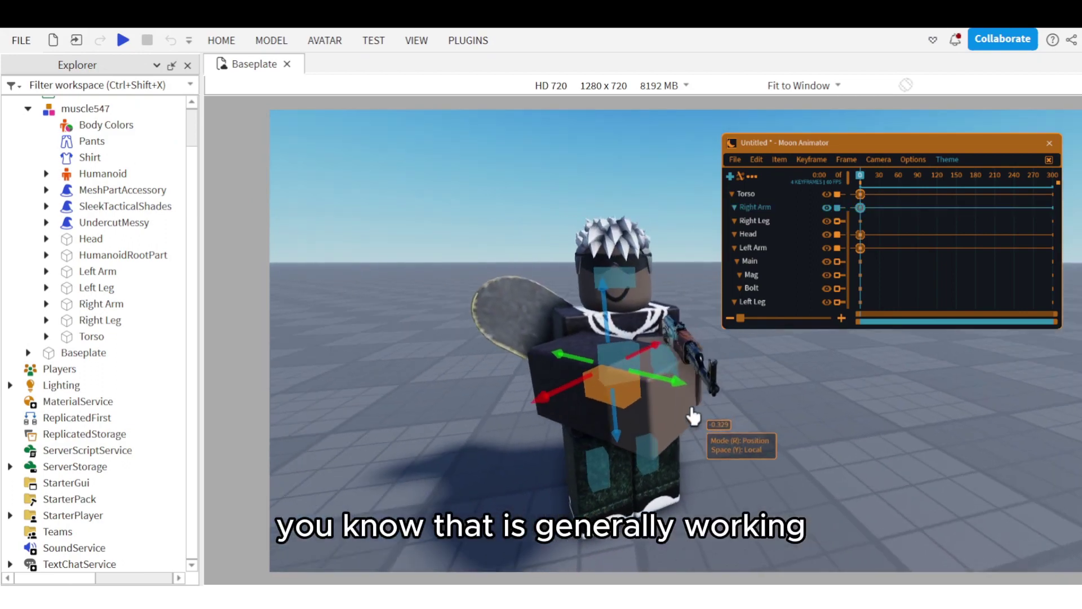
{"action": "left_click", "coordinate": [783, 435]}
{"action": "right_click_drag", "start_coordinate": [783, 435], "coordinate": [783, 435]}
{"action": "left_click", "coordinate": [606, 463]}
{"action": "left_click", "coordinate": [748, 395]}
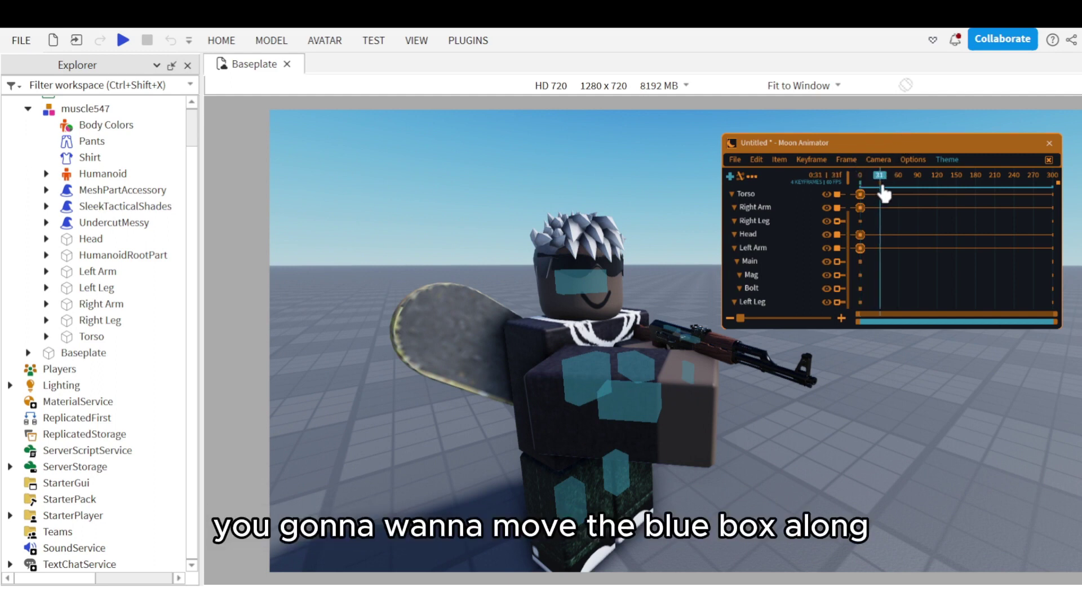
Step: Keyframe the base pose for every part of the rig at frame 28
{"action": "left_click_drag", "start_coordinate": [884, 193], "coordinate": [883, 193]}
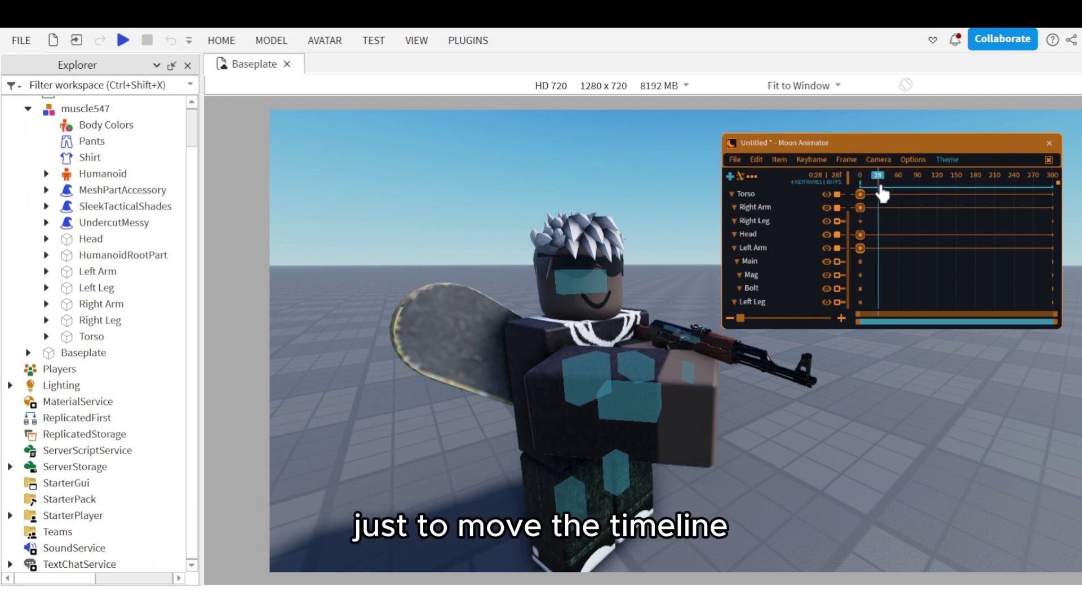
{"action": "scroll", "coordinate": [882, 194], "scroll_direction": "up", "scroll_amount": 3}
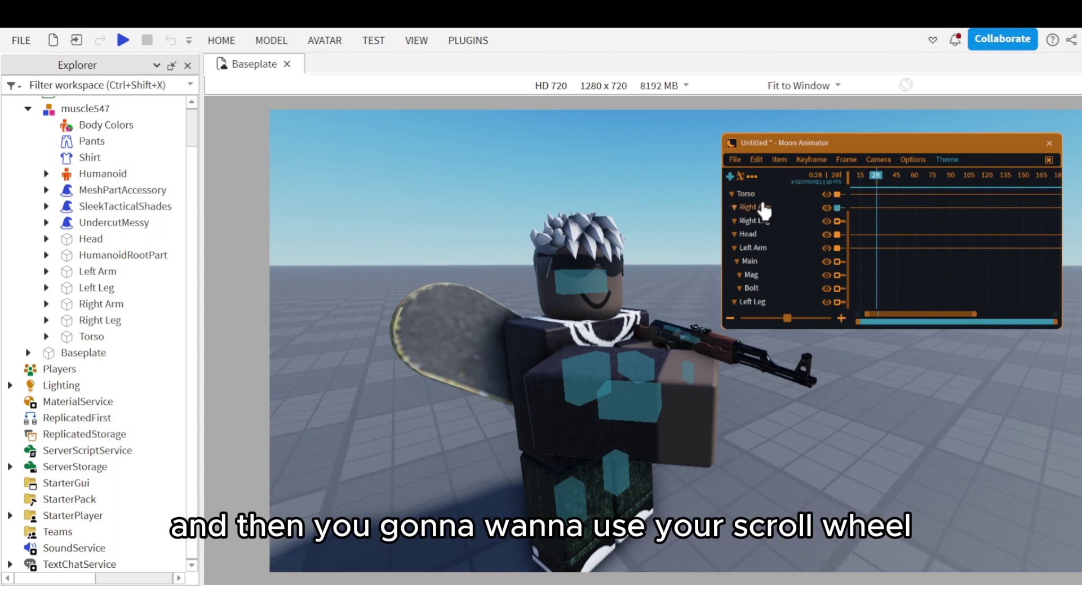
{"action": "scroll", "coordinate": [765, 211], "scroll_direction": "up", "scroll_amount": 2}
{"action": "scroll", "coordinate": [763, 265], "scroll_direction": "down", "scroll_amount": 1}
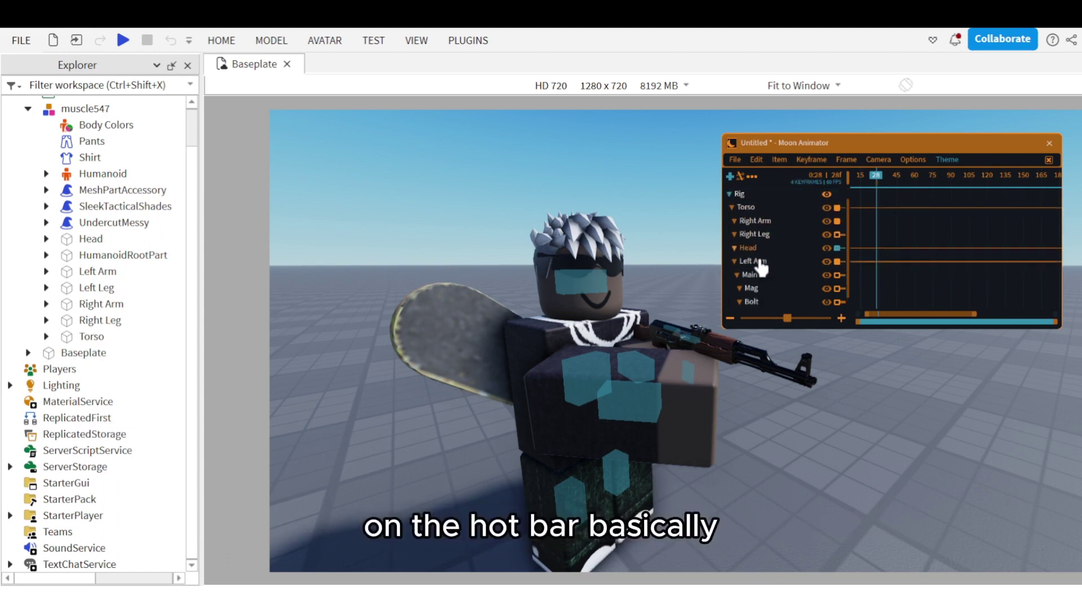
{"action": "double_click", "coordinate": [752, 209]}
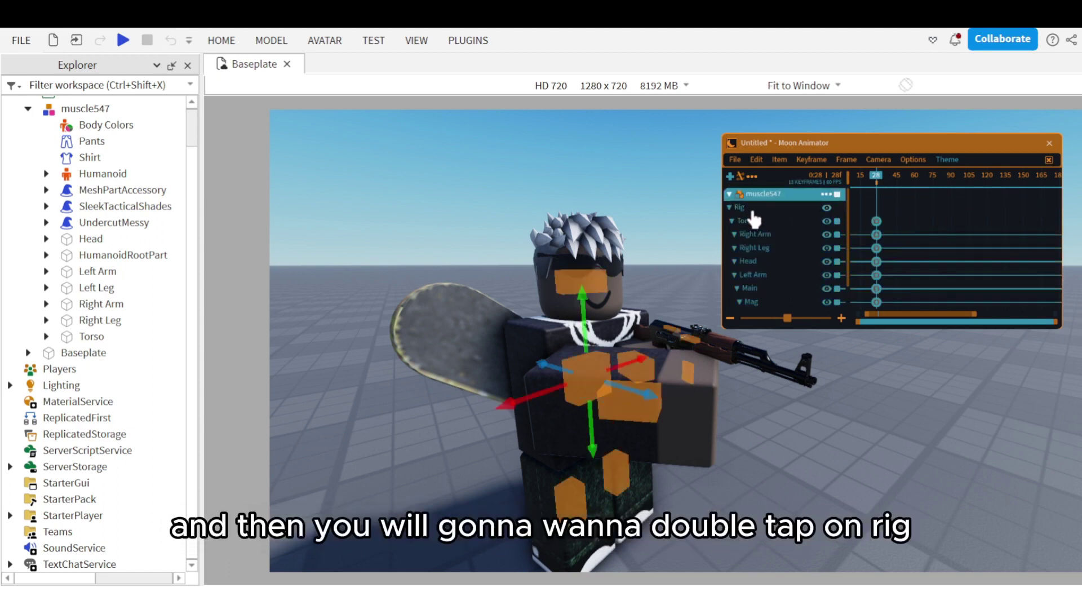
Step: Keyframe every part of the rig at frame 0 to lock in the starting pose
{"action": "left_click_drag", "start_coordinate": [868, 184], "coordinate": [793, 194]}
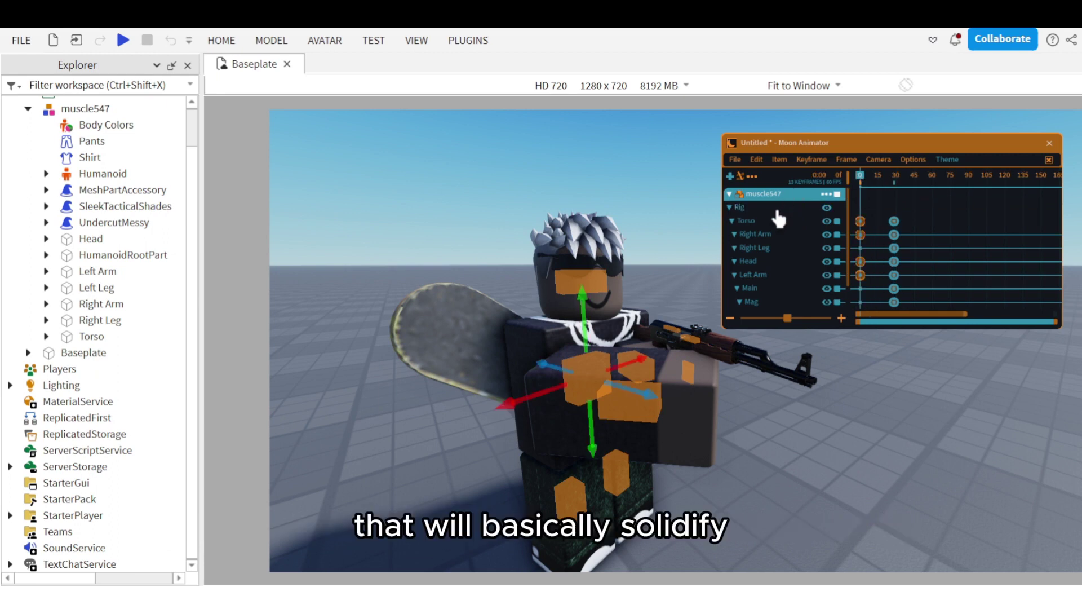
{"action": "double_click", "coordinate": [778, 209]}
{"action": "left_click", "coordinate": [873, 179]}
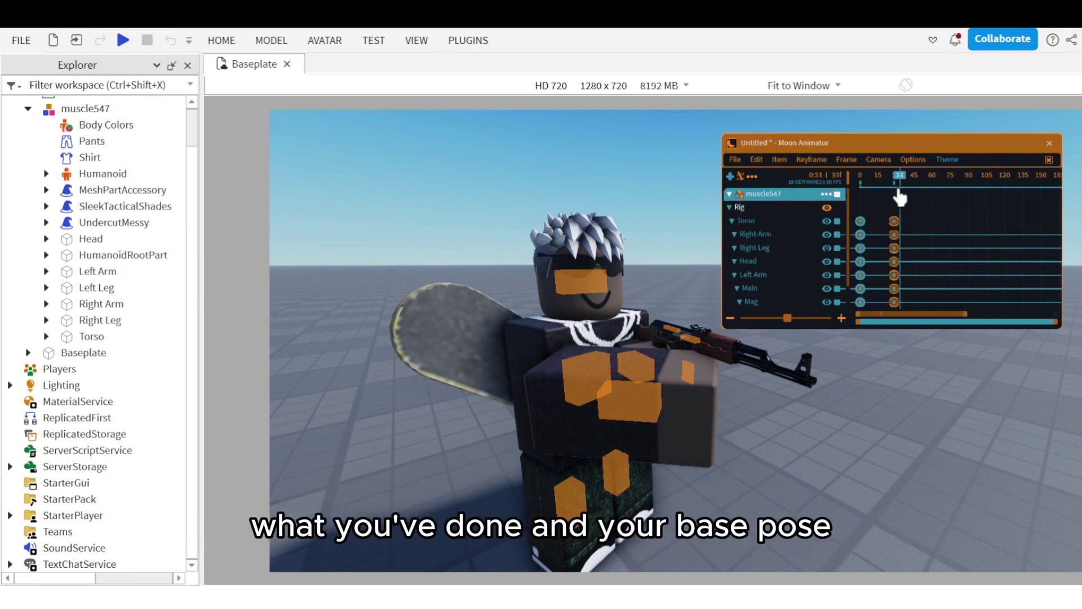
Step: At frame 46, rotate and shift the Left Arm slightly to start the gun's recoil
{"action": "left_click_drag", "start_coordinate": [879, 211], "coordinate": [912, 205]}
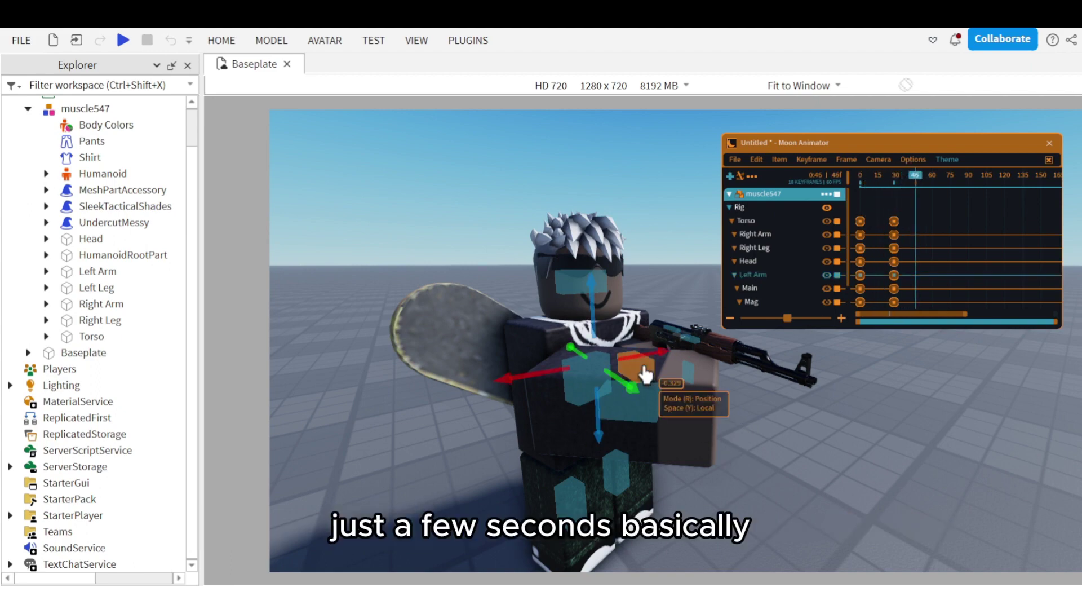
{"action": "right_click_drag", "start_coordinate": [644, 373], "coordinate": [645, 373]}
{"action": "key", "text": "r"}
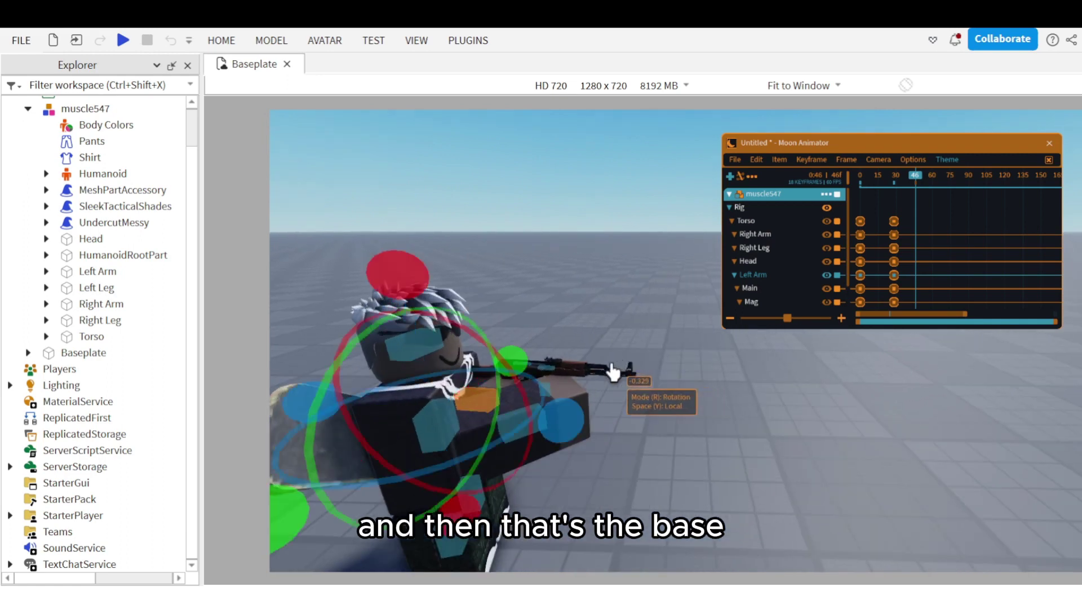
{"action": "left_click_drag", "start_coordinate": [442, 324], "coordinate": [459, 360]}
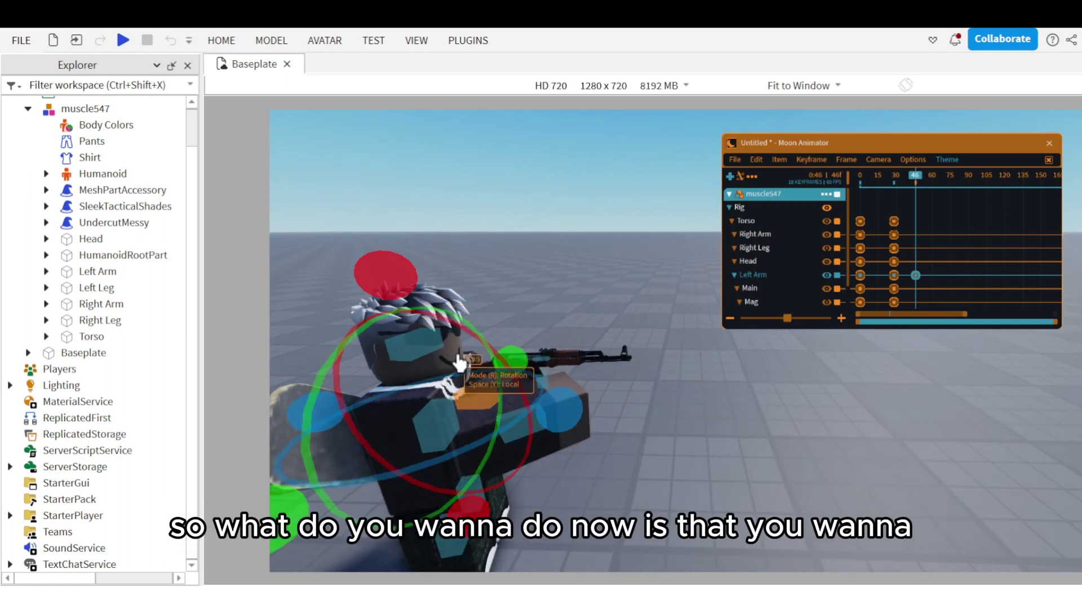
{"action": "key", "text": "r"}
{"action": "left_click_drag", "start_coordinate": [502, 414], "coordinate": [500, 414]}
Step: Rotate the Right Arm at frame 46 and move it slightly back to follow the gun's recoil
{"action": "left_click", "coordinate": [513, 431]}
{"action": "key", "text": "r"}
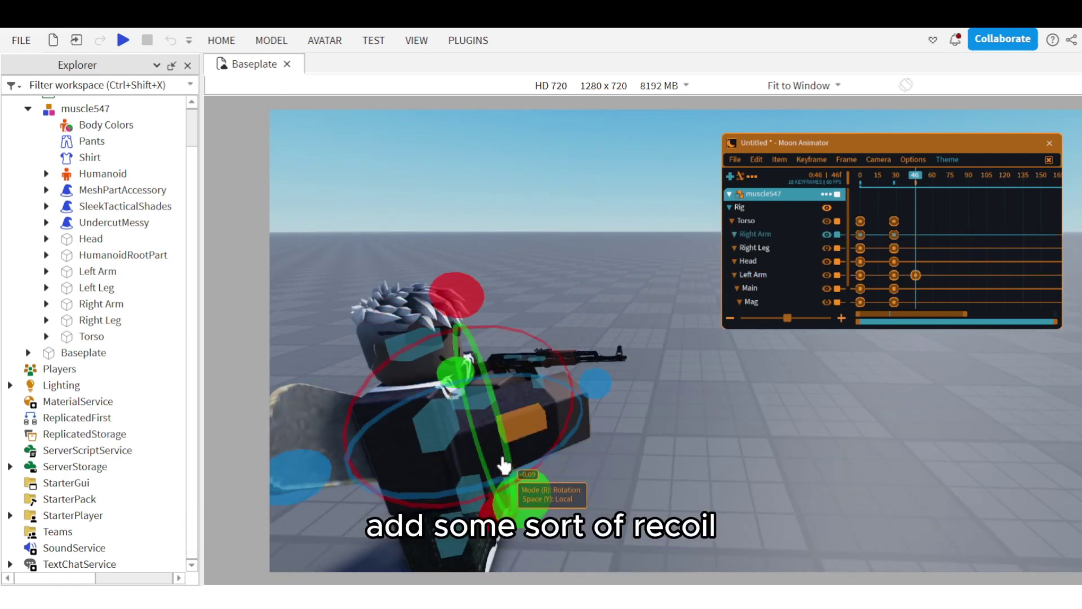
{"action": "key", "text": "r"}
{"action": "key", "text": "r"}
{"action": "left_click_drag", "start_coordinate": [457, 304], "coordinate": [456, 318]}
{"action": "left_click_drag", "start_coordinate": [316, 487], "coordinate": [317, 501]}
{"action": "key", "text": "r"}
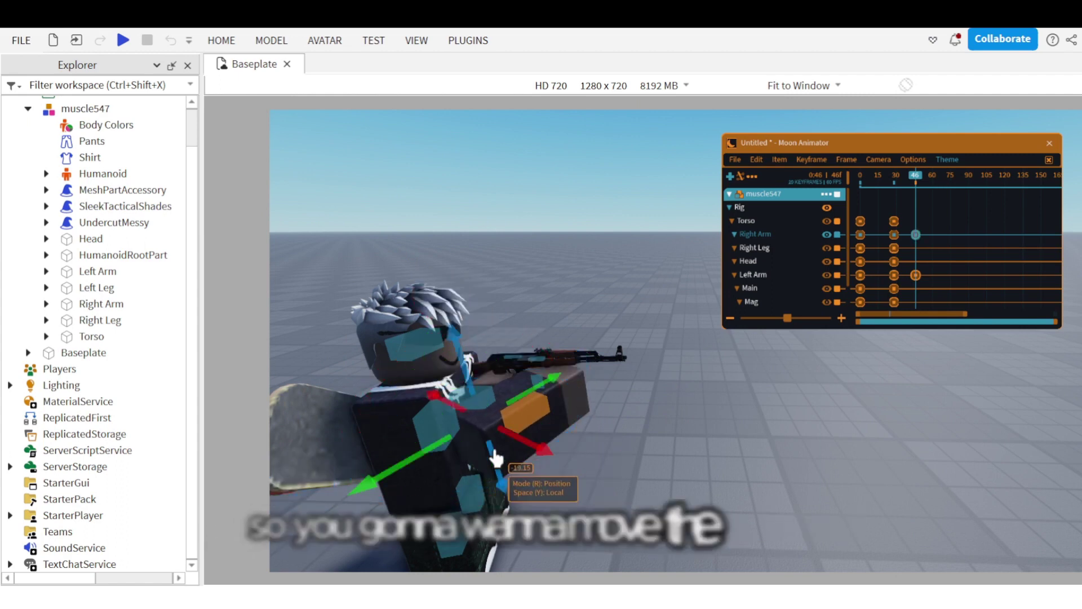
{"action": "left_click_drag", "start_coordinate": [499, 446], "coordinate": [512, 448]}
{"action": "left_click_drag", "start_coordinate": [410, 454], "coordinate": [404, 460]}
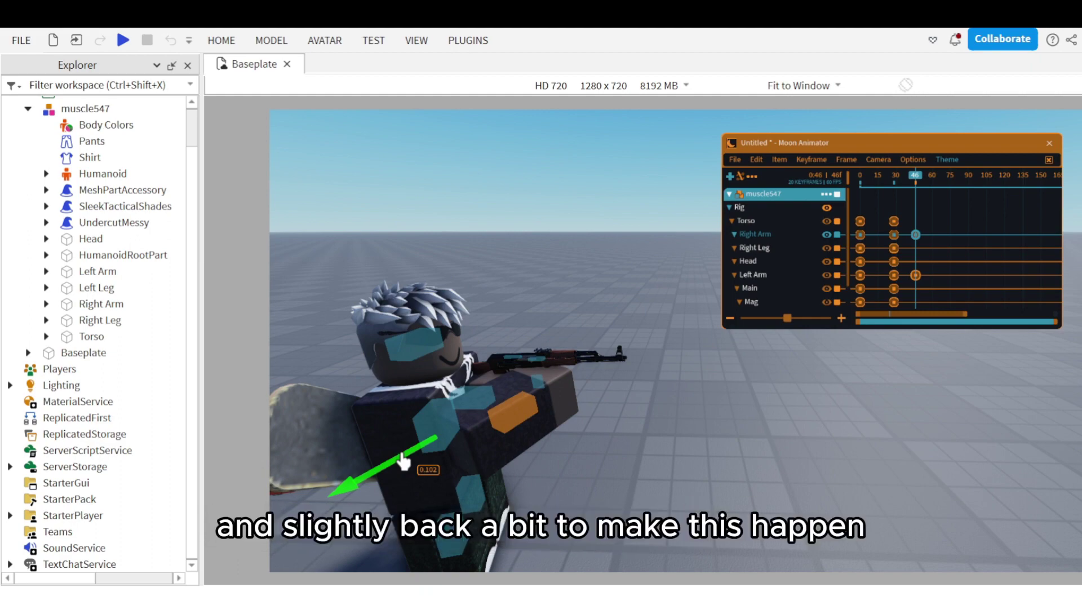
{"action": "key", "text": "r"}
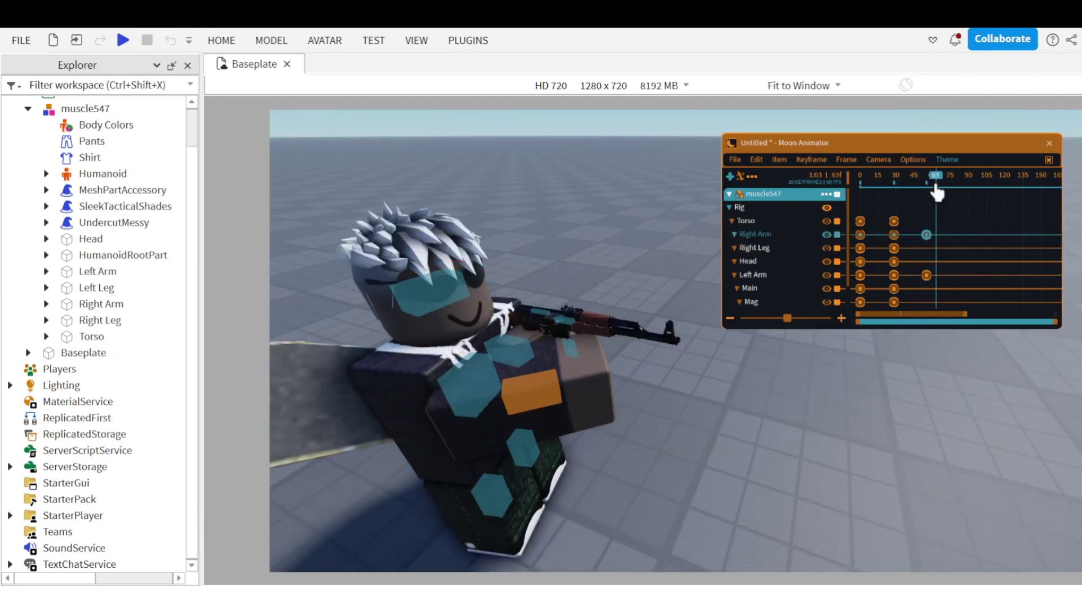
Step: Move the last Left Arm and Right Arm keyframes to about frame 76 and set the playhead to frame 55
{"action": "key", "text": "Delete"}
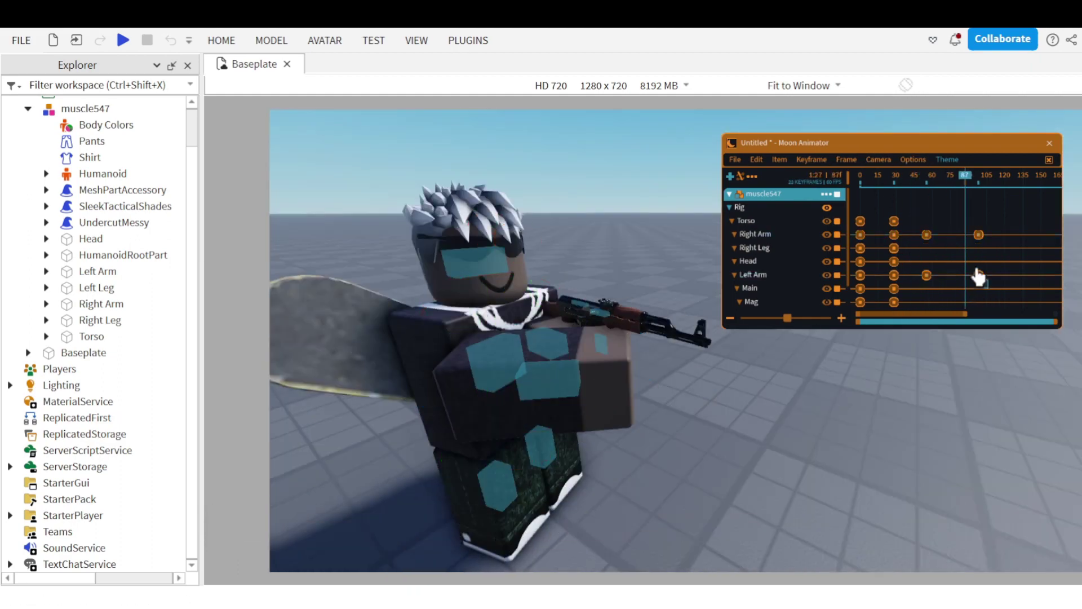
{"action": "left_click", "coordinate": [979, 275]}
{"action": "left_click", "coordinate": [980, 235], "text": "ctrl"}
{"action": "left_click_drag", "start_coordinate": [957, 243], "coordinate": [952, 242]}
{"action": "left_click_drag", "start_coordinate": [951, 185], "coordinate": [915, 187]}
{"action": "left_click_drag", "start_coordinate": [925, 192], "coordinate": [927, 192]}
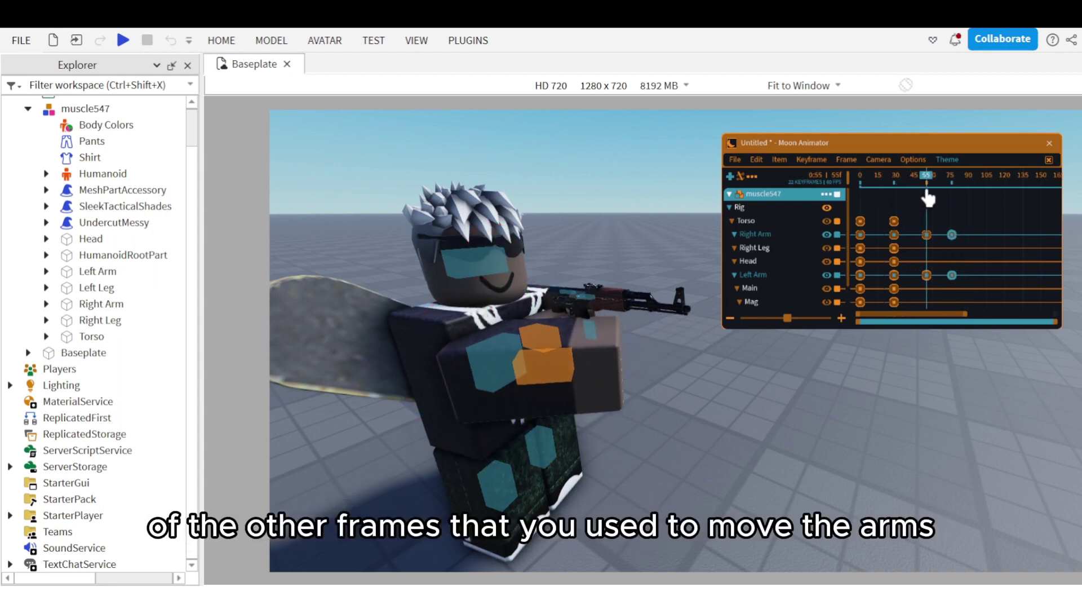
Step: Rotate the Torso slightly at frame 55 so the body follows the gun's recoil
{"action": "left_click", "coordinate": [681, 402]}
{"action": "left_click", "coordinate": [506, 363]}
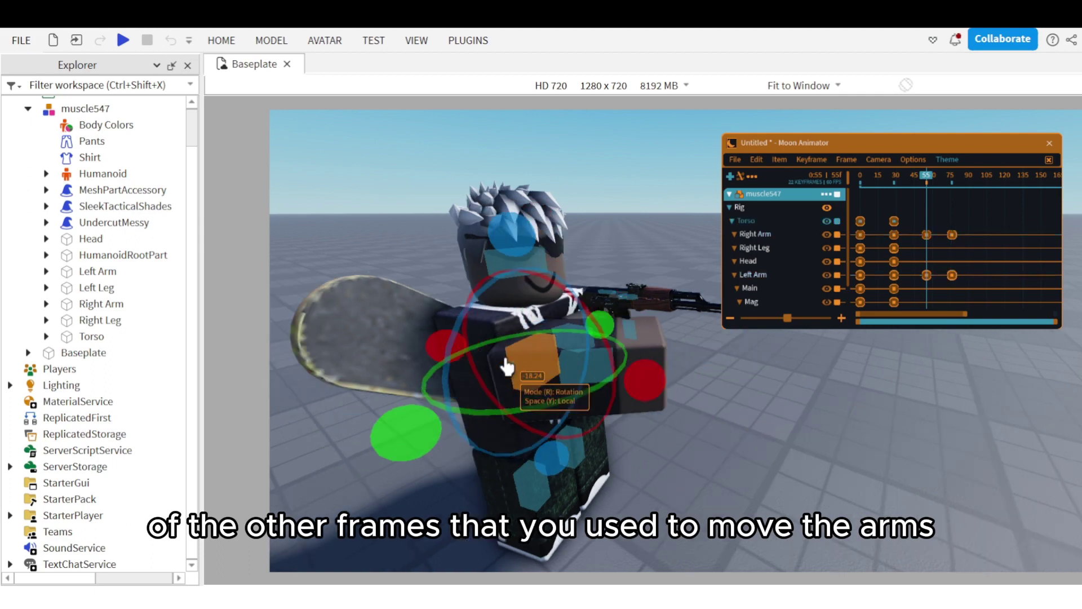
{"action": "right_click_drag", "start_coordinate": [507, 365], "coordinate": [509, 404]}
{"action": "left_click_drag", "start_coordinate": [447, 487], "coordinate": [493, 475]}
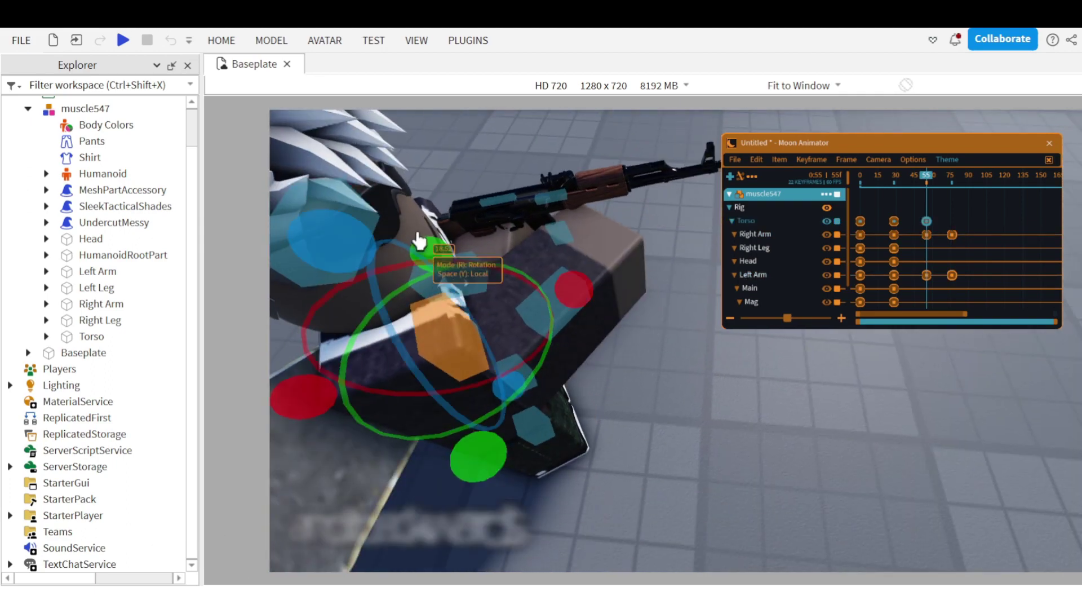
Step: Rotate the Head slightly at frame 55 to match the turned Torso
{"action": "left_click", "coordinate": [404, 285]}
{"action": "left_click", "coordinate": [350, 270]}
{"action": "scroll", "coordinate": [366, 290], "scroll_direction": "down", "scroll_amount": 3}
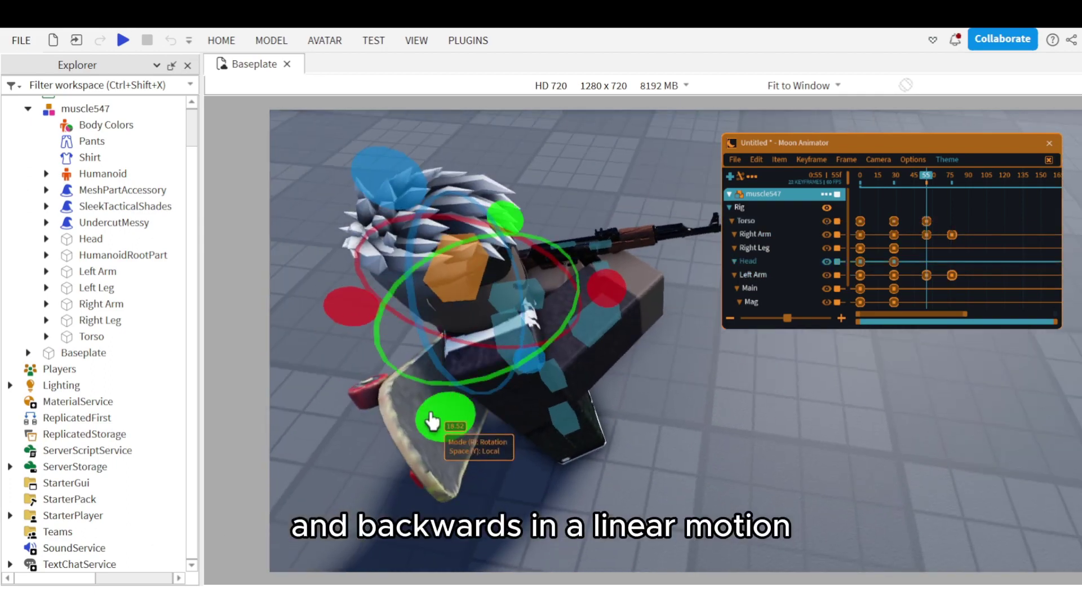
{"action": "left_click_drag", "start_coordinate": [433, 420], "coordinate": [500, 381]}
Step: At frame 55, rotate the Right Leg and shift the Left Leg slightly to fit the recoil pose
{"action": "left_click", "coordinate": [534, 289]}
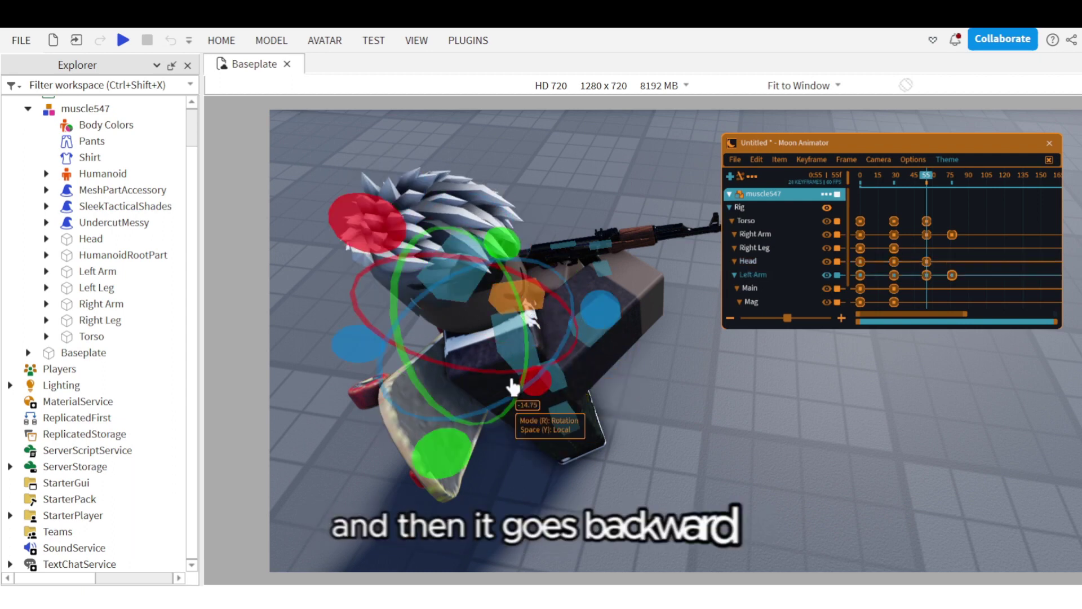
{"action": "left_click", "coordinate": [575, 428]}
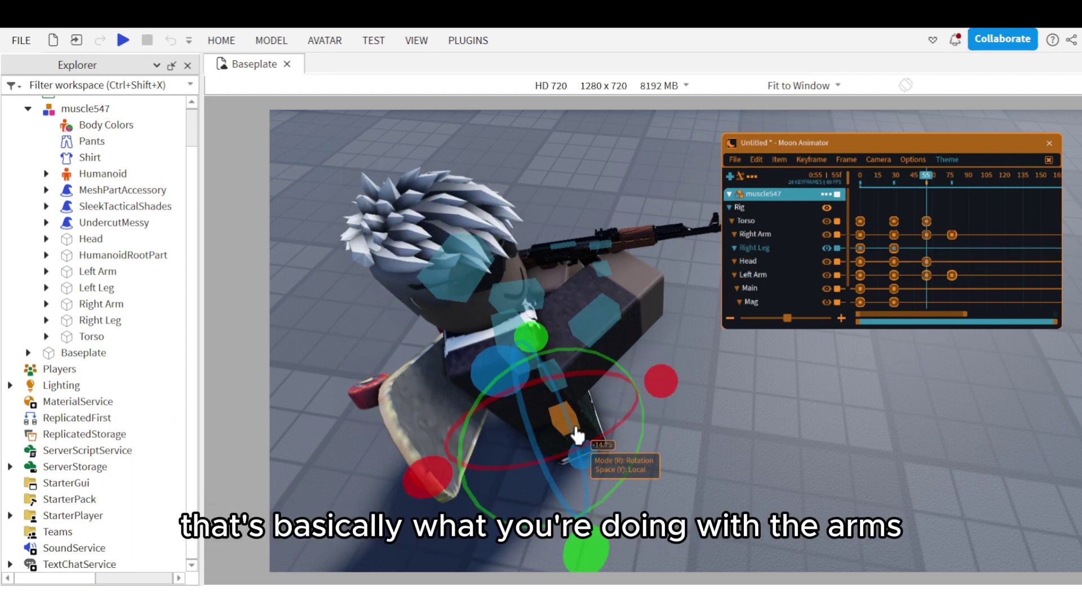
{"action": "left_click_drag", "start_coordinate": [590, 552], "coordinate": [537, 554]}
{"action": "left_click", "coordinate": [548, 380]}
{"action": "key", "text": "r"}
{"action": "left_click_drag", "start_coordinate": [603, 342], "coordinate": [610, 342]}
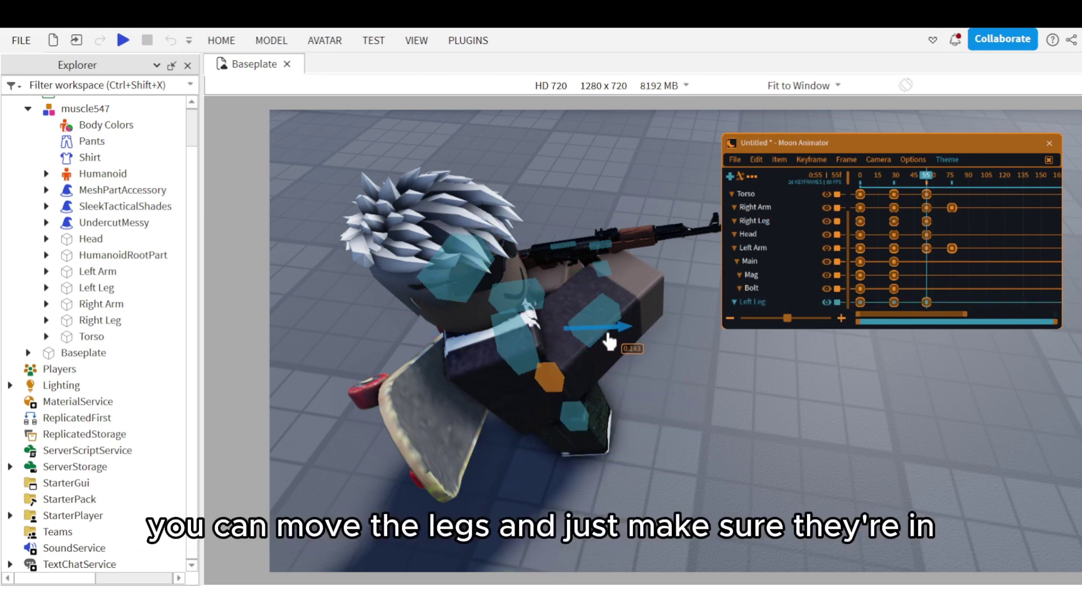
Step: Move the playhead to frame 76, where the last arm keyframes sit
{"action": "left_click_drag", "start_coordinate": [928, 182], "coordinate": [955, 194]}
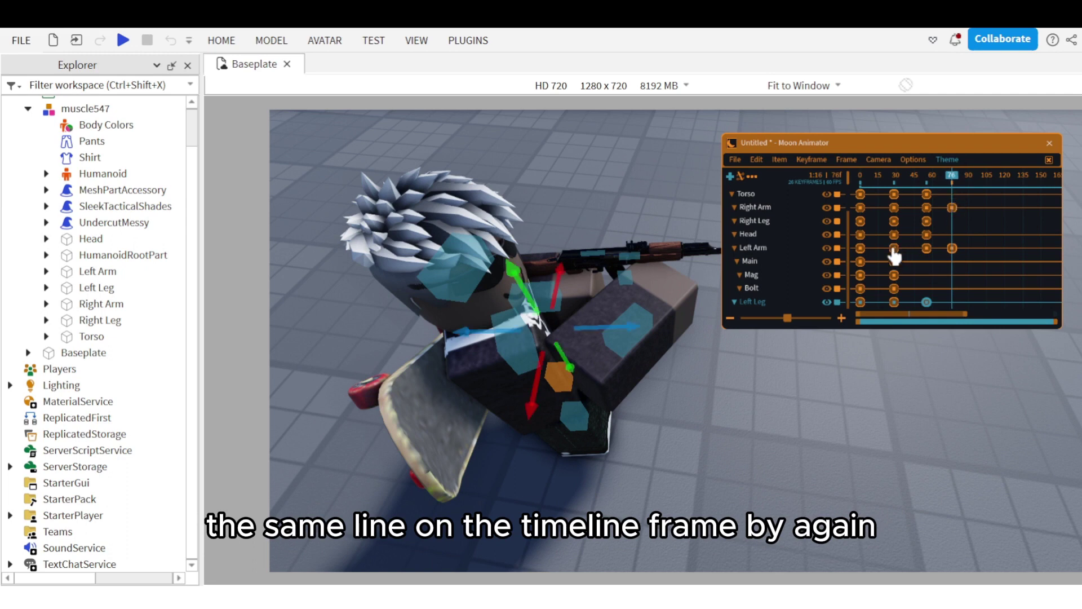
{"action": "scroll", "coordinate": [806, 265], "scroll_direction": "up", "scroll_amount": 2}
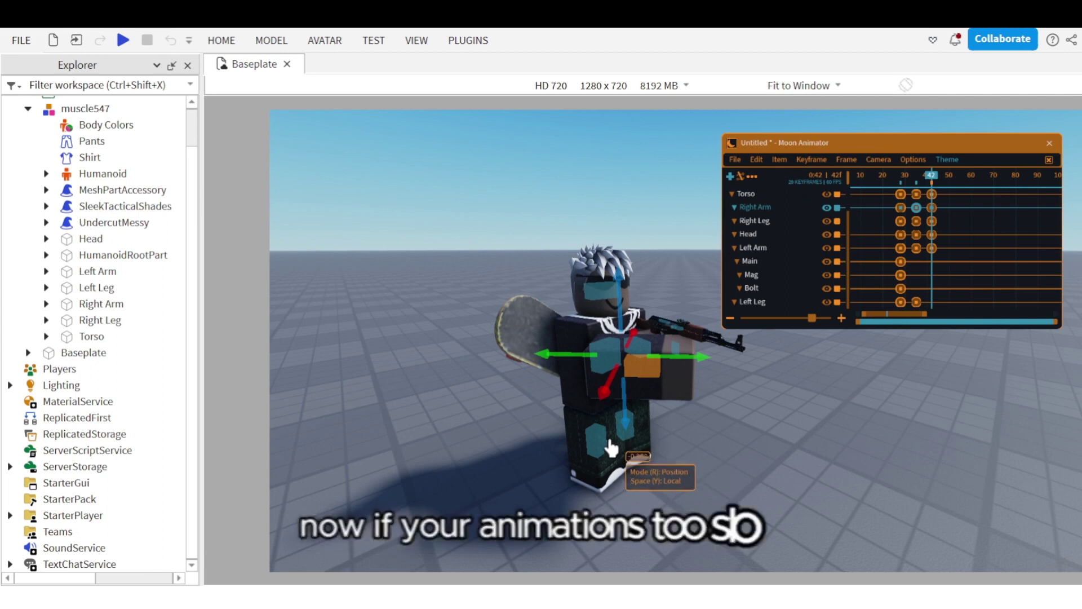
{"action": "left_click_drag", "start_coordinate": [611, 447], "coordinate": [629, 475]}
{"action": "key", "text": "r"}
{"action": "left_click_drag", "start_coordinate": [442, 490], "coordinate": [422, 496]}
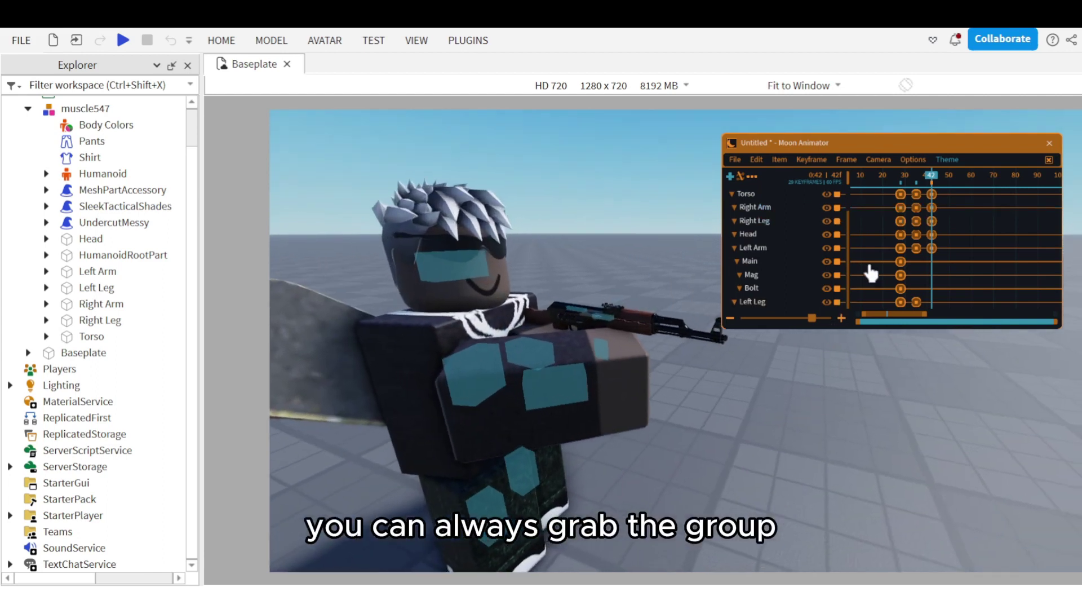
Step: At frame 35, shift the gun's Bolt along the receiver toward the muzzle
{"action": "left_click_drag", "start_coordinate": [931, 172], "coordinate": [918, 248]}
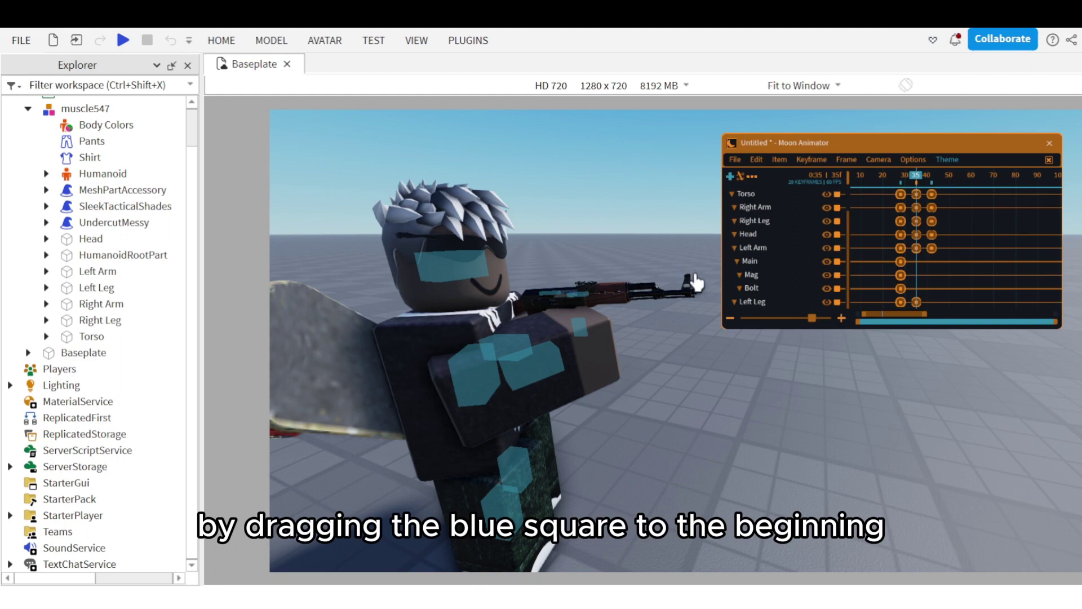
{"action": "right_click_drag", "start_coordinate": [623, 395], "coordinate": [623, 394]}
{"action": "scroll", "coordinate": [622, 394], "scroll_direction": "up", "scroll_amount": 5}
{"action": "left_click", "coordinate": [799, 456]}
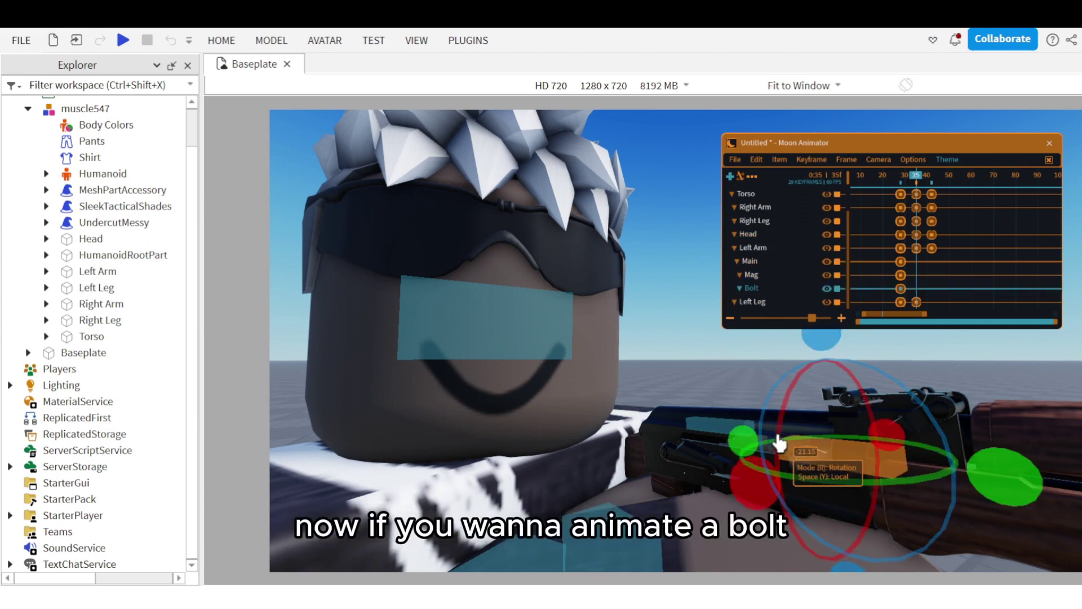
{"action": "key", "text": "r"}
{"action": "left_click_drag", "start_coordinate": [776, 449], "coordinate": [969, 491]}
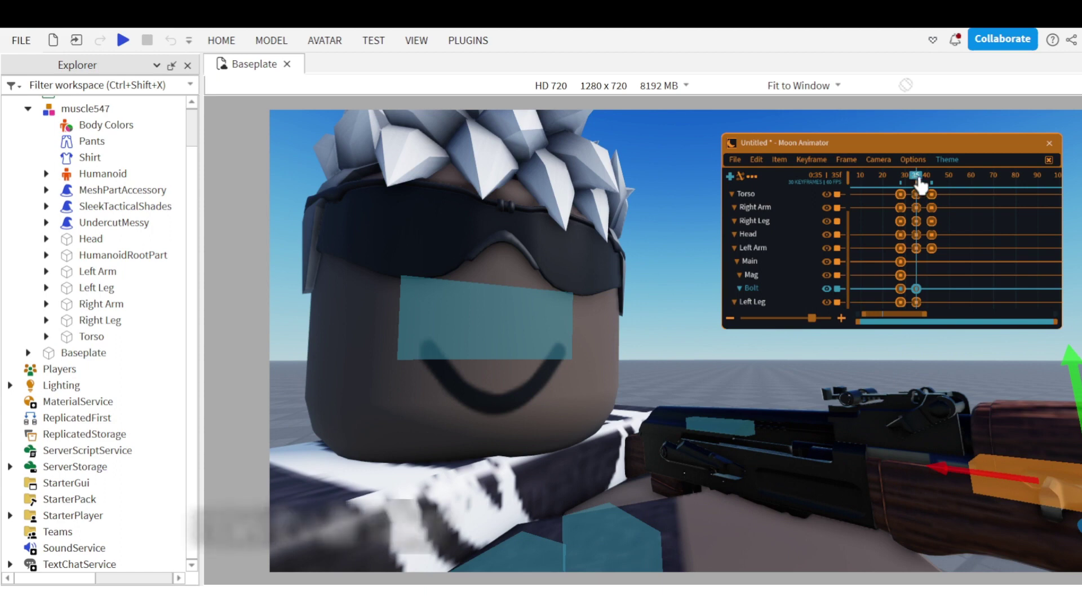
Step: Copy the Bolt's resting keyframe from before the recoil to frame 42
{"action": "left_click_drag", "start_coordinate": [917, 175], "coordinate": [932, 193]}
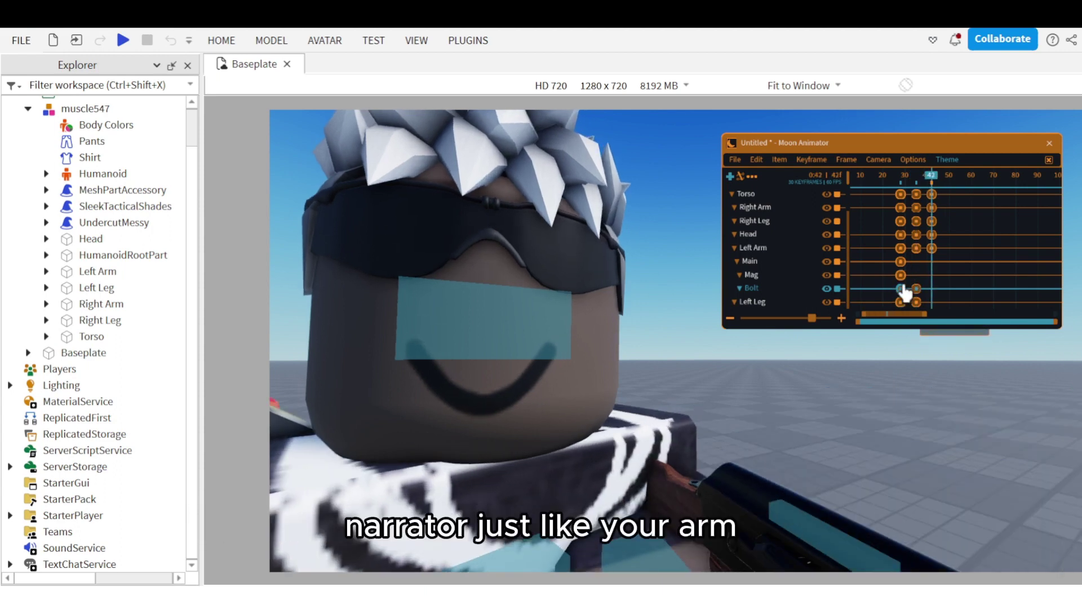
{"action": "scroll", "coordinate": [873, 265], "scroll_direction": "down", "scroll_amount": 2}
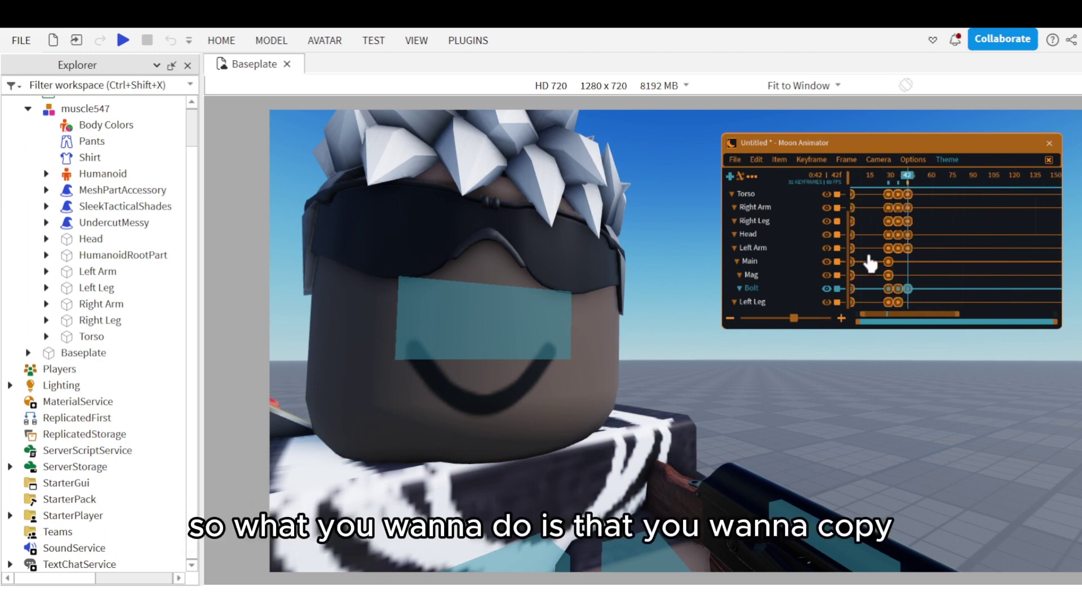
{"action": "left_click_drag", "start_coordinate": [858, 179], "coordinate": [908, 236]}
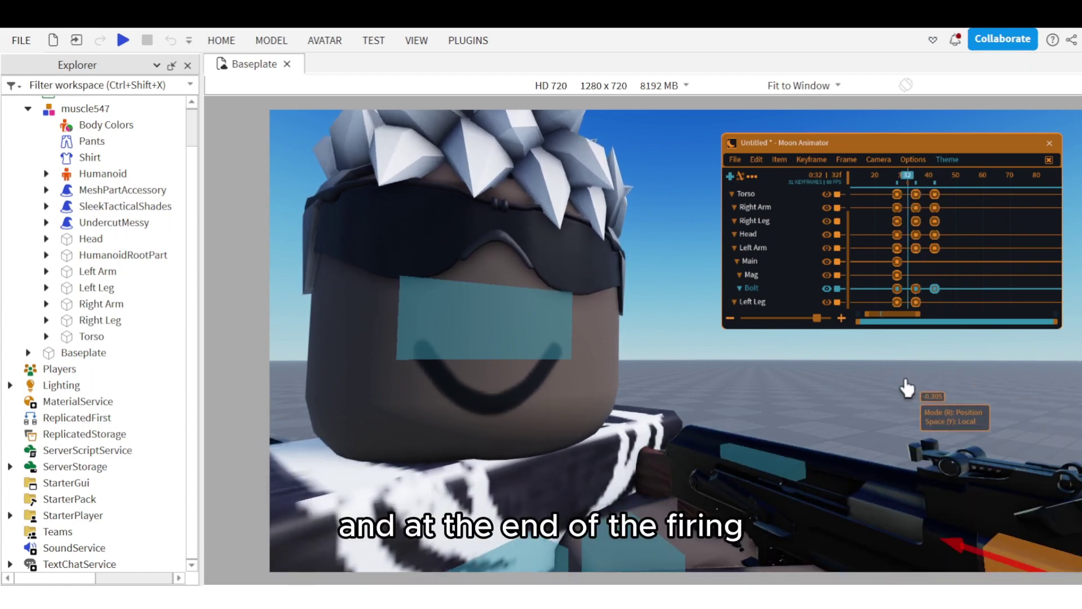
Step: Scrub through the firing keyframes up to frame 45 and examine the Bolt's movement along the gun
{"action": "right_click_drag", "start_coordinate": [908, 387], "coordinate": [909, 389]}
{"action": "scroll", "coordinate": [909, 389], "scroll_direction": "up", "scroll_amount": 5}
{"action": "left_click_drag", "start_coordinate": [925, 191], "coordinate": [950, 228]}
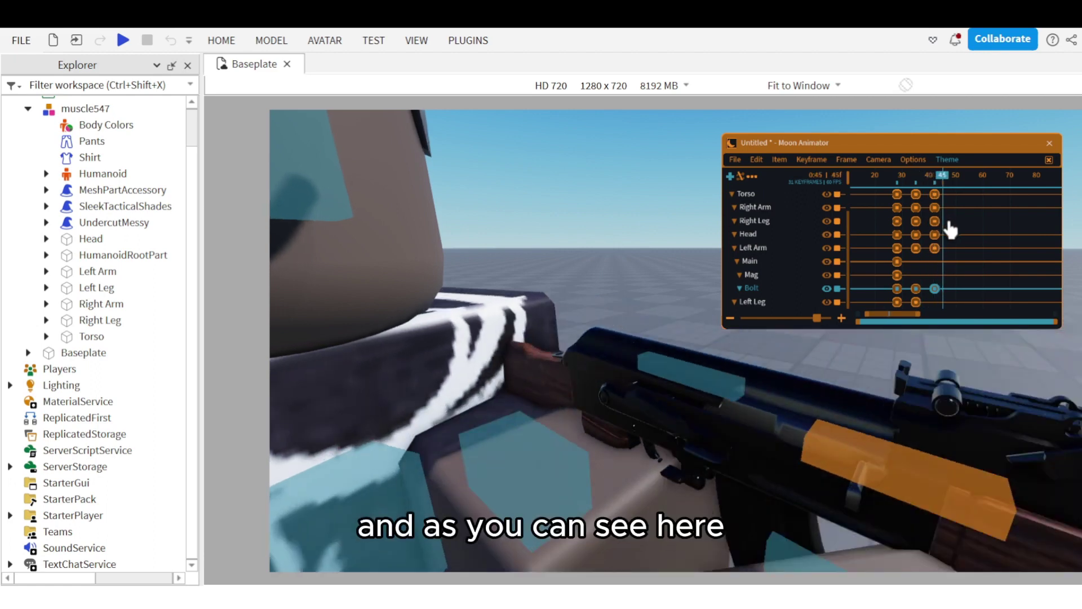
{"action": "scroll", "coordinate": [854, 389], "scroll_direction": "down", "scroll_amount": 5}
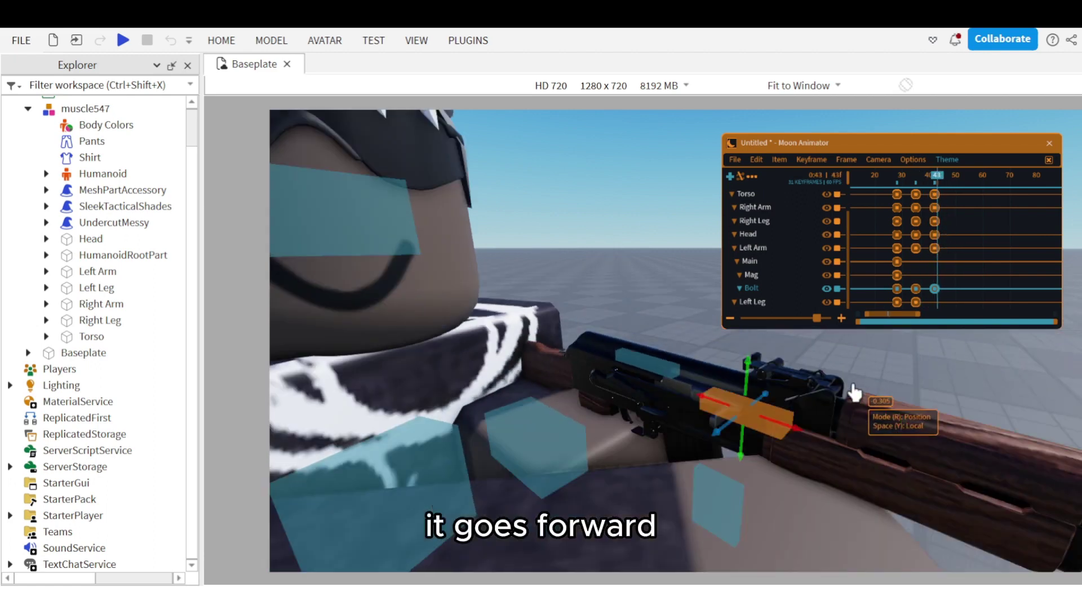
{"action": "scroll", "coordinate": [854, 388], "scroll_direction": "up", "scroll_amount": 3}
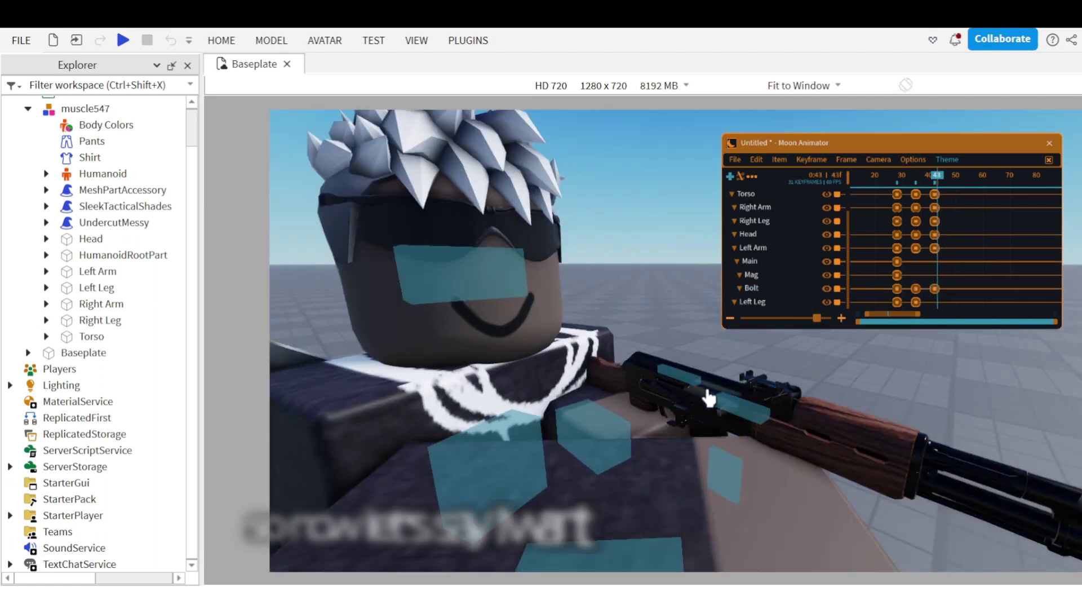
{"action": "right_click_drag", "start_coordinate": [782, 448], "coordinate": [781, 447]}
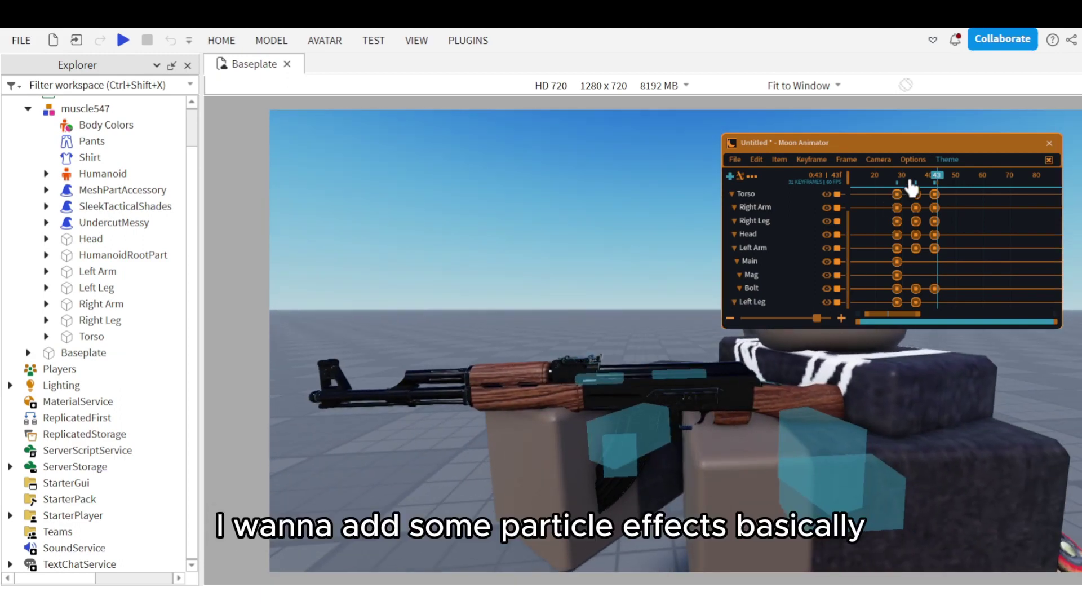
Step: Set the playhead to frame 28 and delete the Fire sound from the AK47's FirePart
{"action": "left_click_drag", "start_coordinate": [900, 179], "coordinate": [897, 179]}
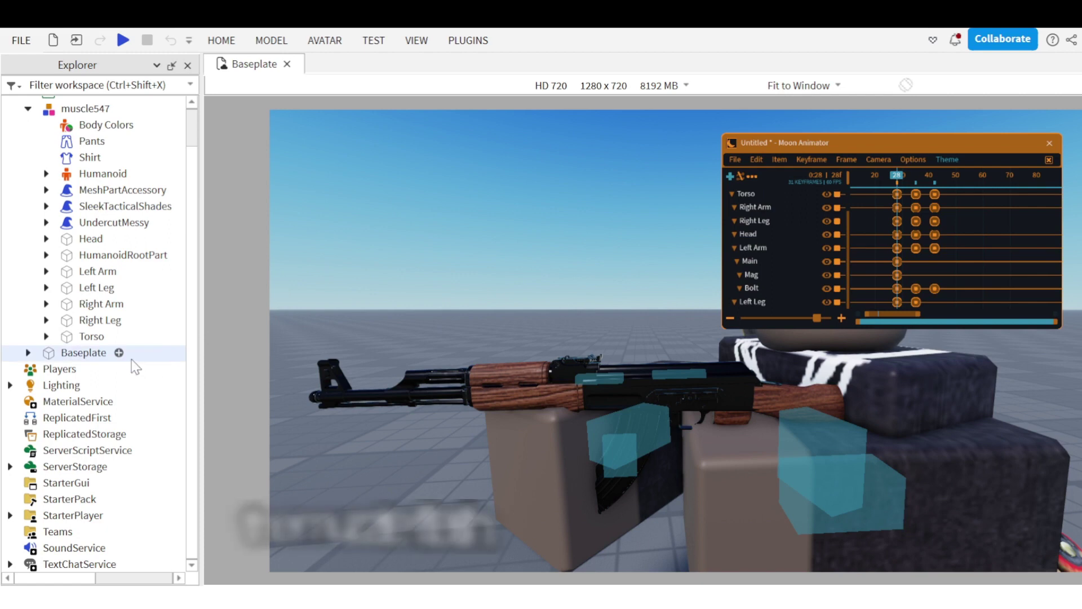
{"action": "left_click", "coordinate": [46, 287]}
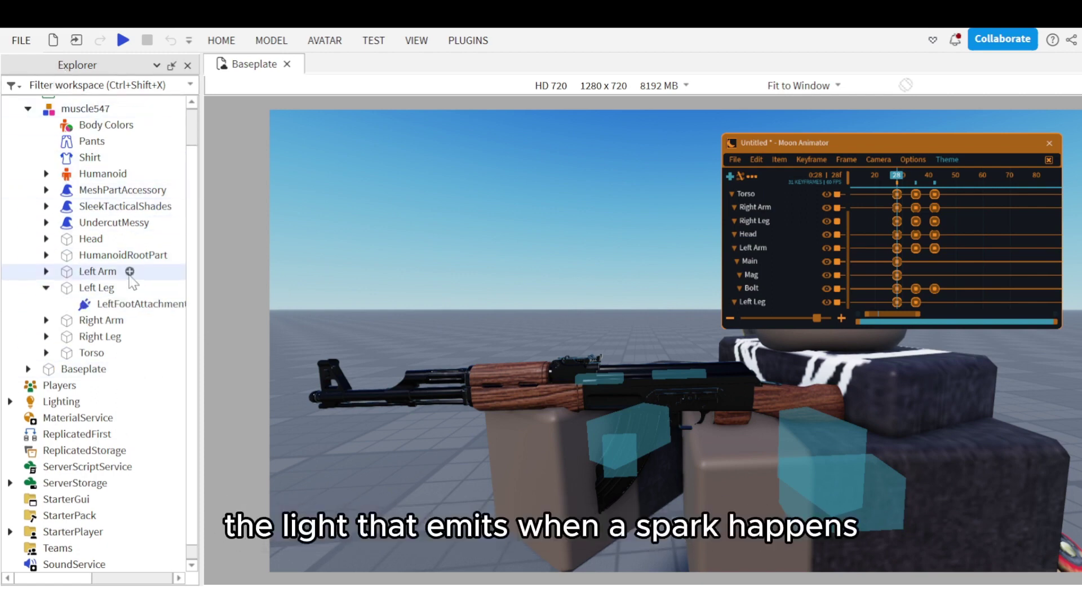
{"action": "left_click", "coordinate": [46, 288]}
{"action": "left_click", "coordinate": [47, 271]}
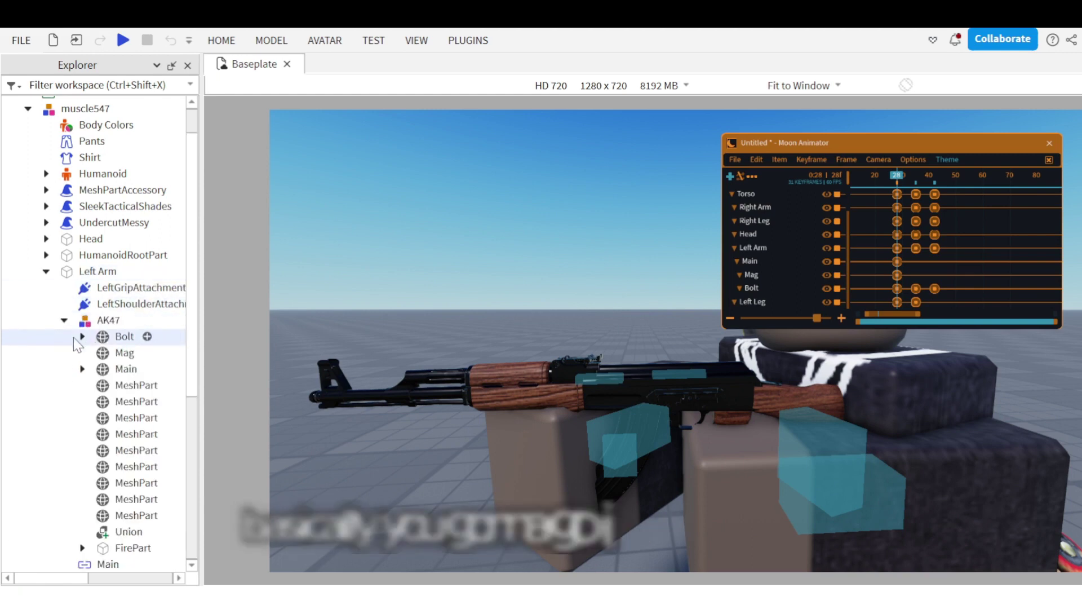
{"action": "scroll", "coordinate": [93, 473], "scroll_direction": "down", "scroll_amount": 2}
{"action": "left_click", "coordinate": [83, 502]}
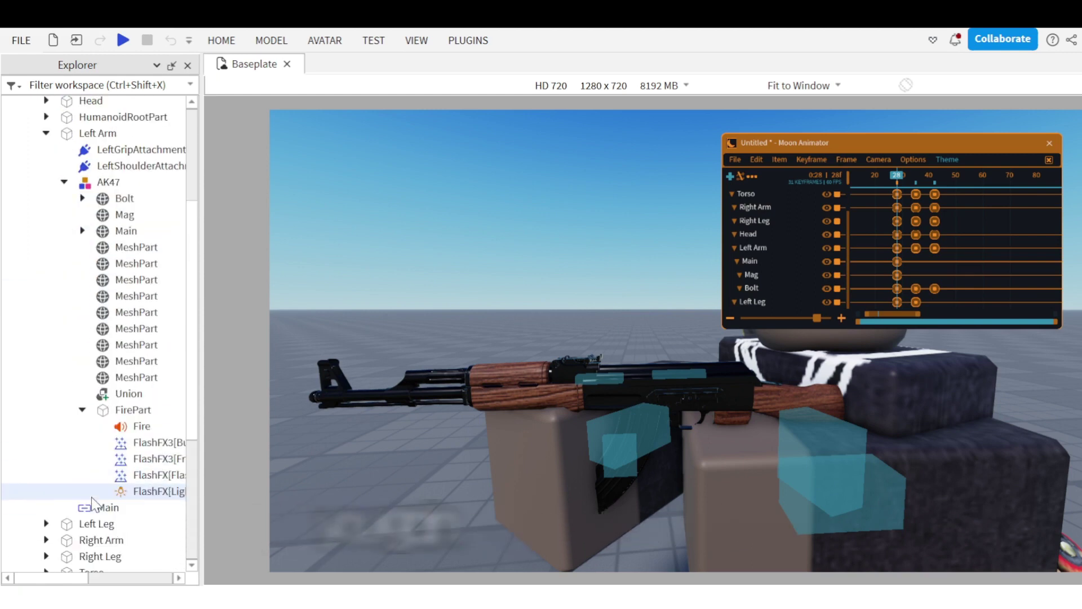
{"action": "left_click", "coordinate": [116, 427]}
{"action": "key", "text": "Delete"}
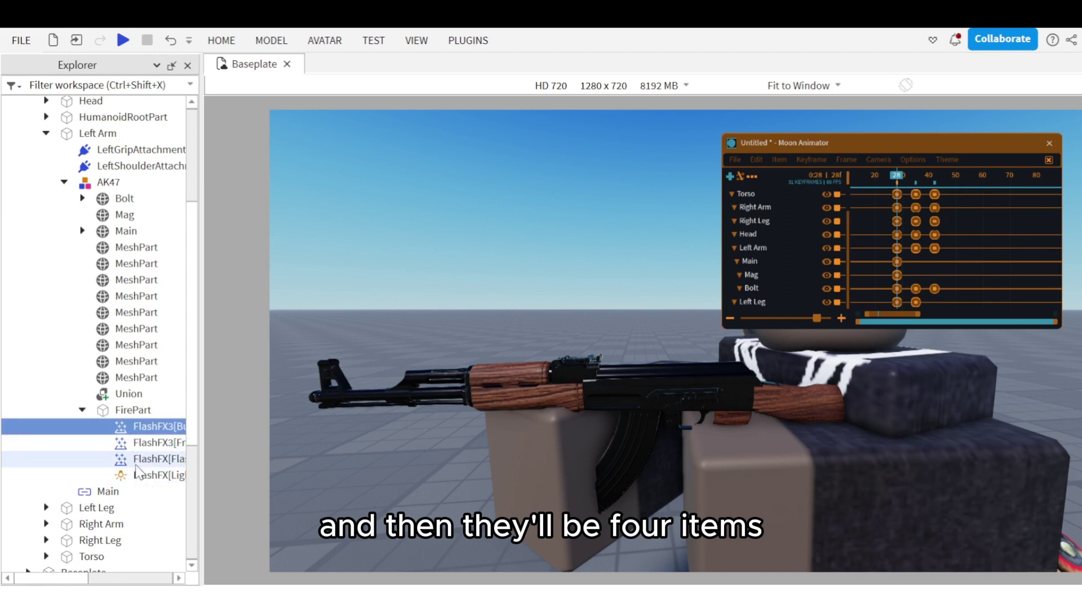
Step: Start adding a new item to the animation and choose the three FlashFX particle emitters in FirePart for it
{"action": "left_click", "coordinate": [135, 458]}
{"action": "left_click", "coordinate": [126, 430]}
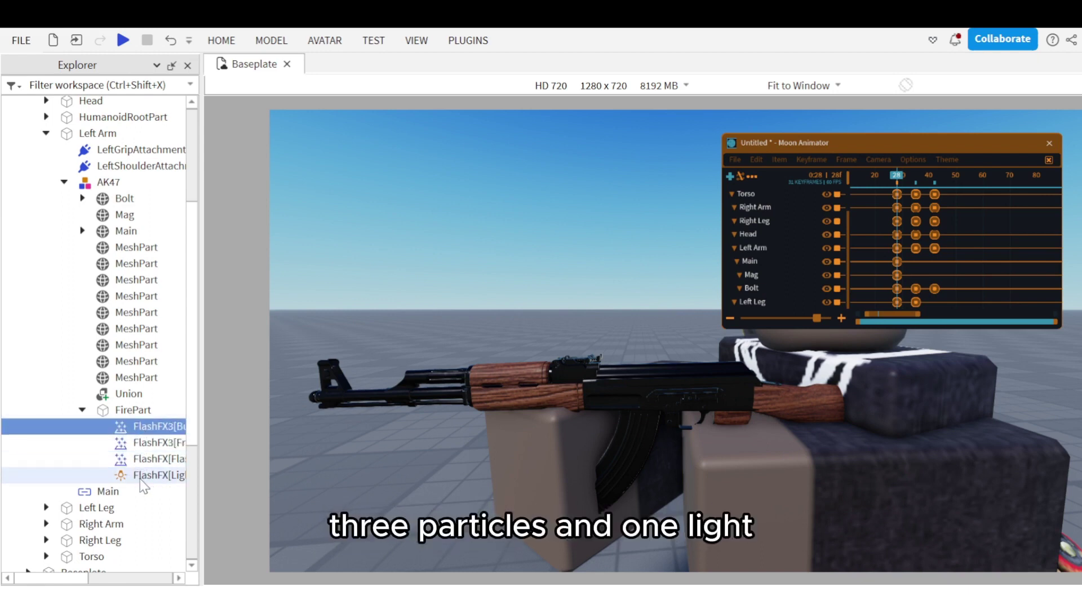
{"action": "left_click", "coordinate": [135, 458]}
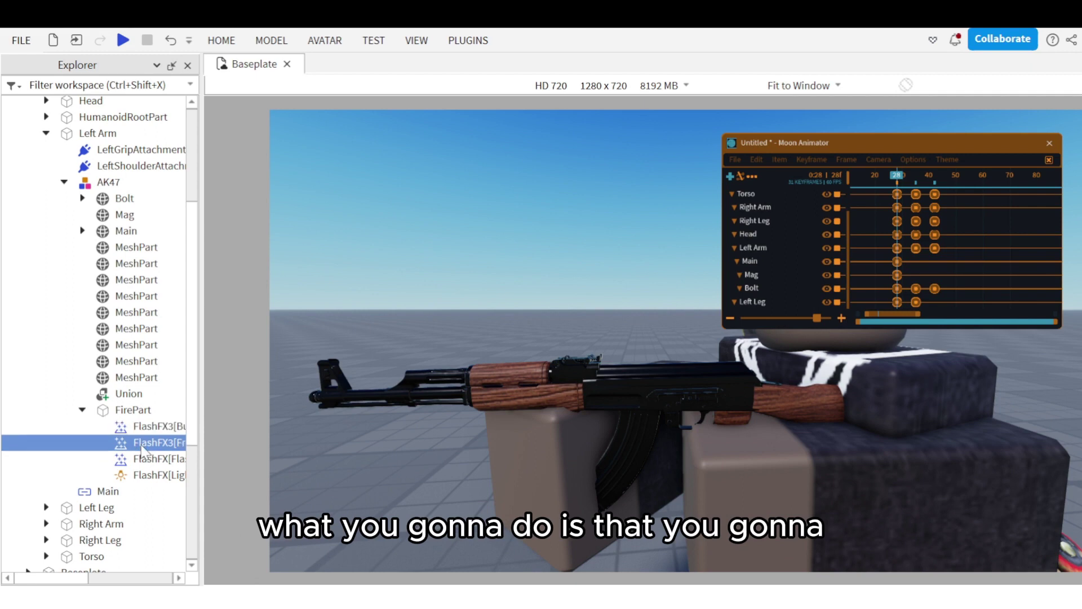
{"action": "left_click", "coordinate": [138, 457]}
{"action": "left_click", "coordinate": [128, 430]}
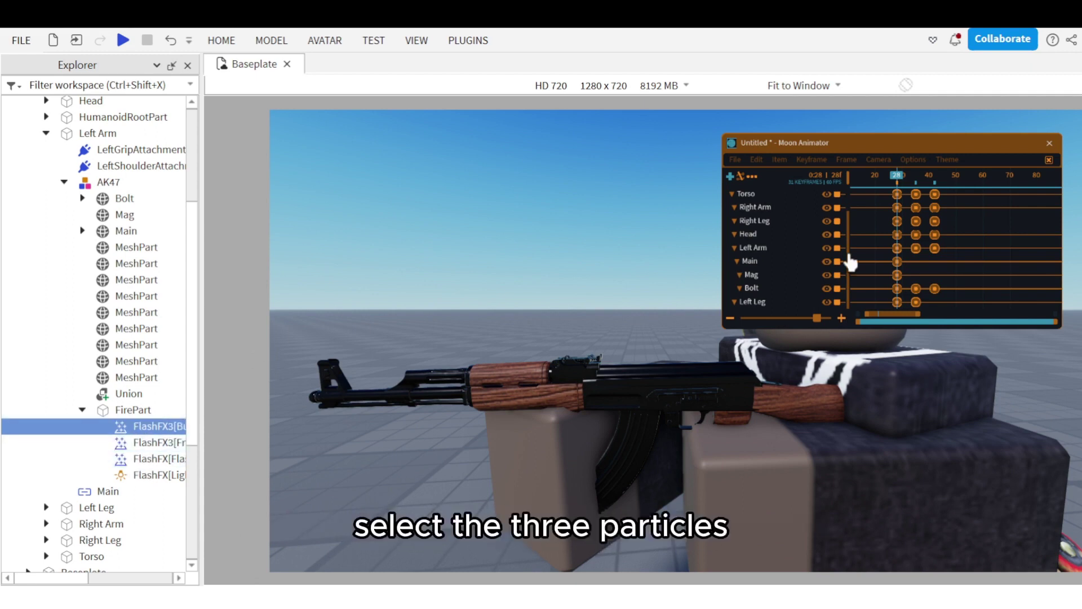
{"action": "left_click", "coordinate": [813, 148]}
{"action": "left_click", "coordinate": [730, 177]}
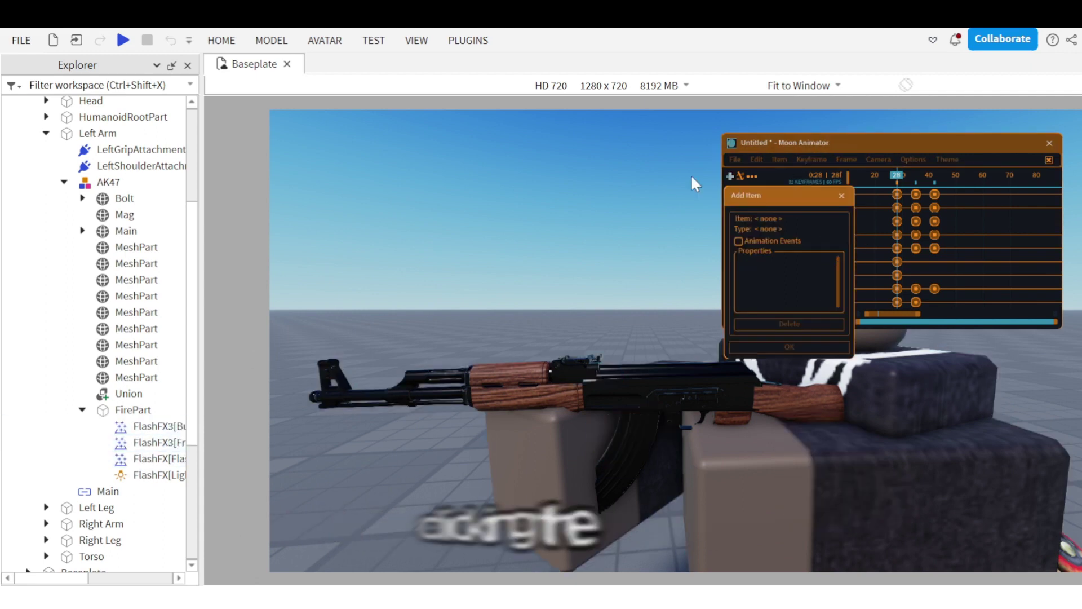
{"action": "left_click", "coordinate": [135, 443], "text": "ctrl"}
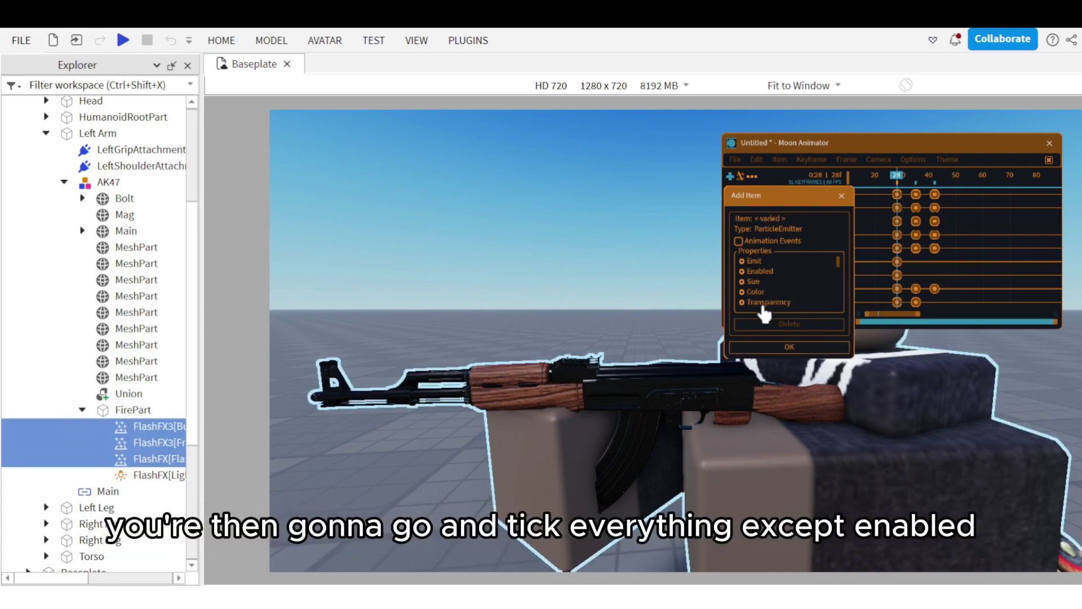